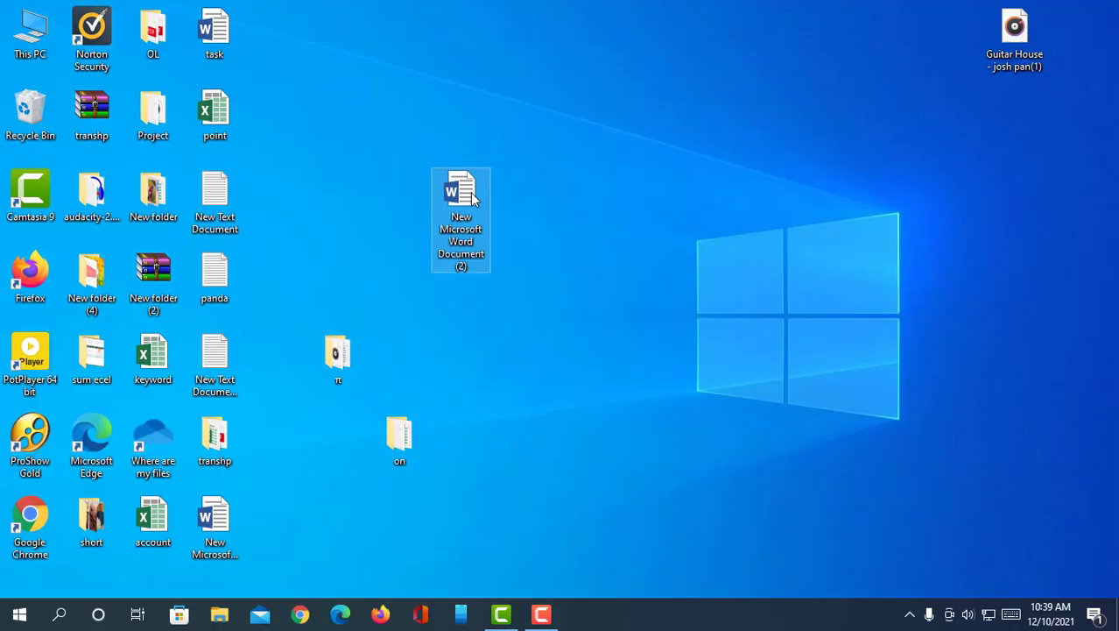
Step: Open New Microsoft Word Document (2) from the desktop and zoom in on the page
double_click(473, 198)
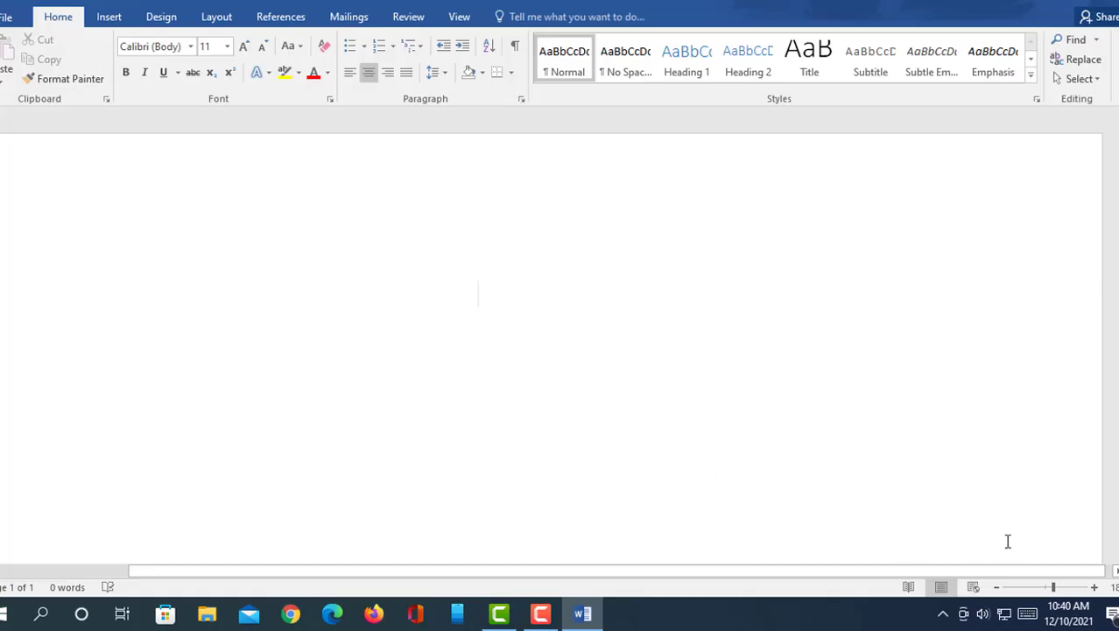
left_click(1095, 587)
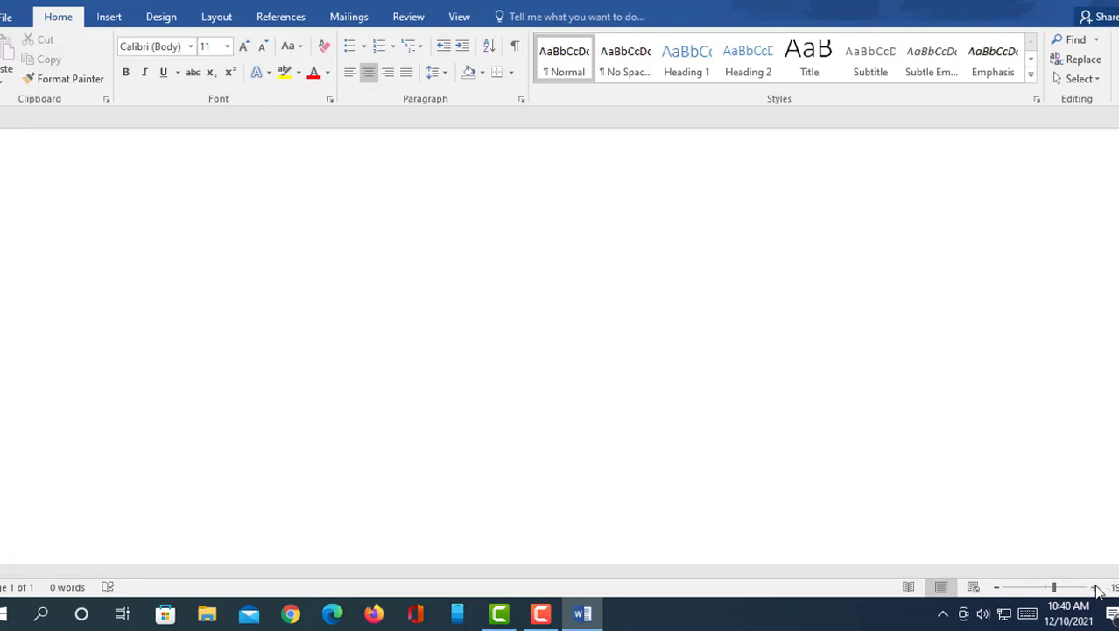
left_click(1097, 589)
Step: Zoom in further and type a π centred on the first line
left_click(1097, 589)
left_click(1096, 588)
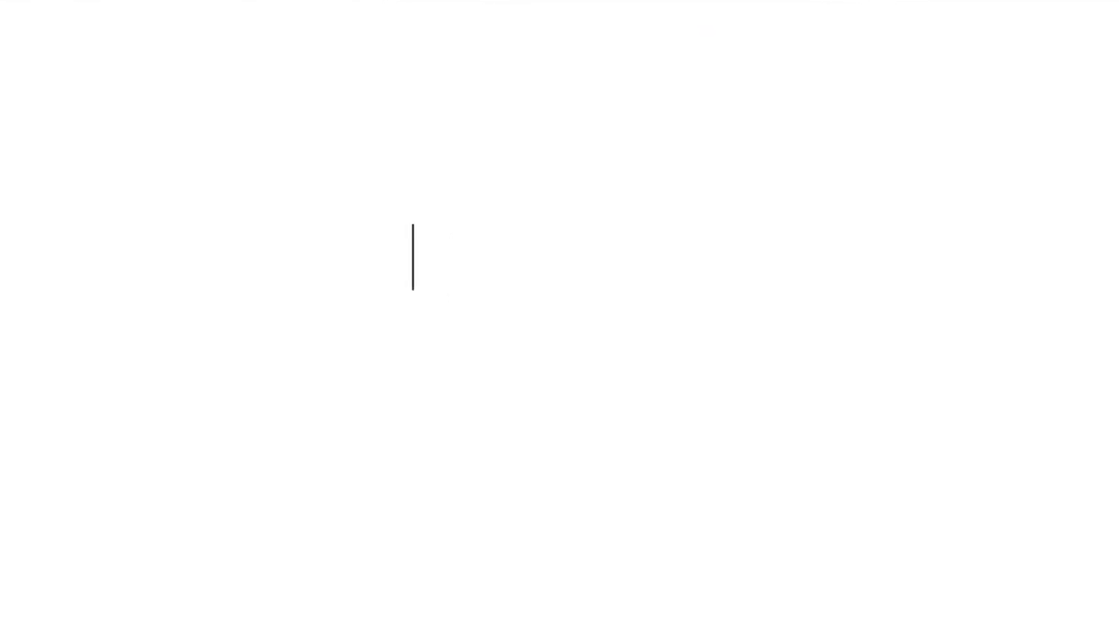
type("π")
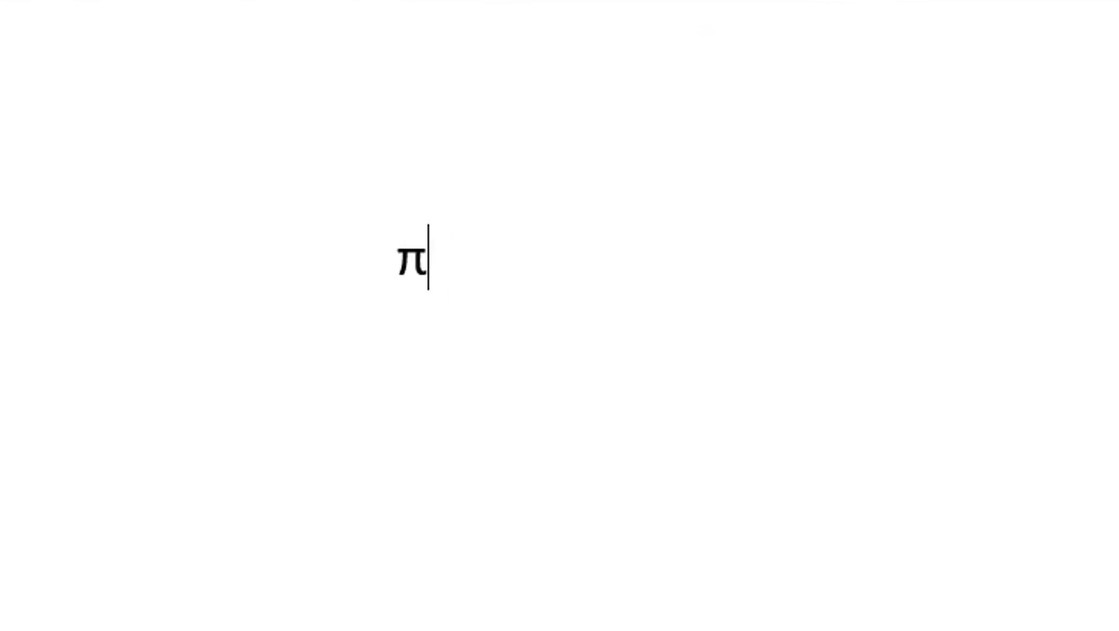
key("BackSpace")
key("ctrl+e")
type("π")
Step: Add 'Alt+227' and 'Type' left of the π, another π, then reopen the document
double_click(315, 260)
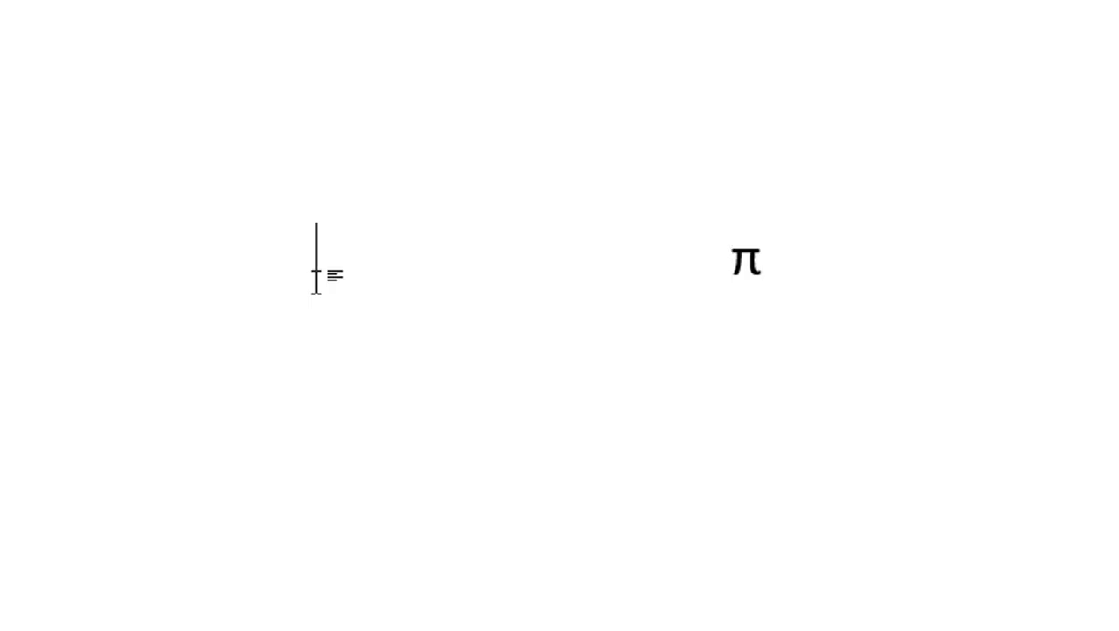
type("Alt+227")
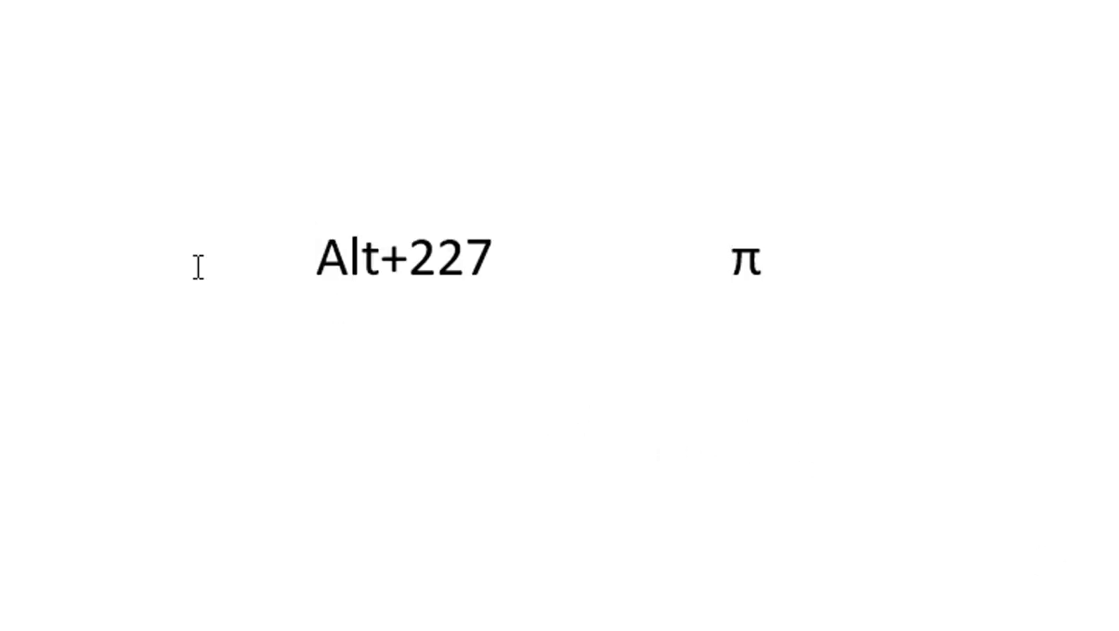
left_click(80, 259)
type("T")
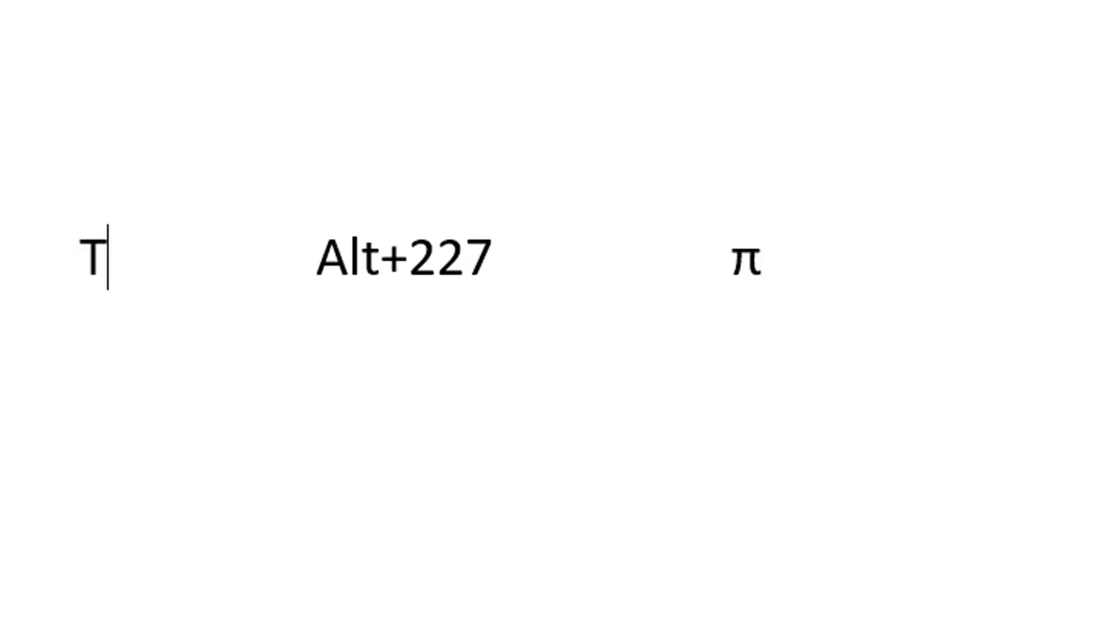
type("ype")
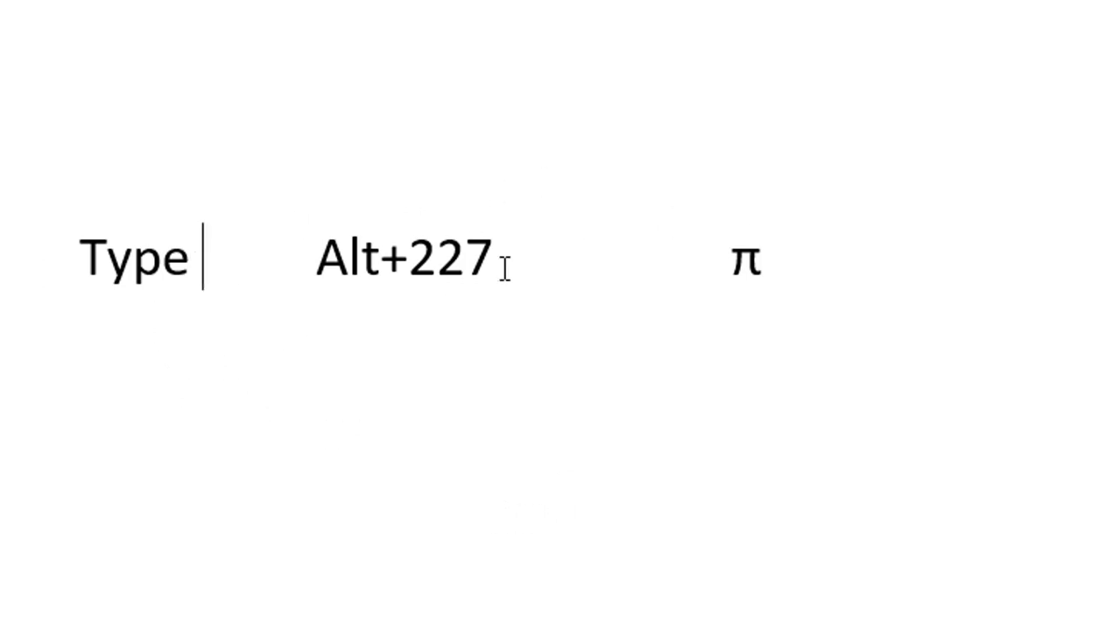
left_click(730, 267)
type("π")
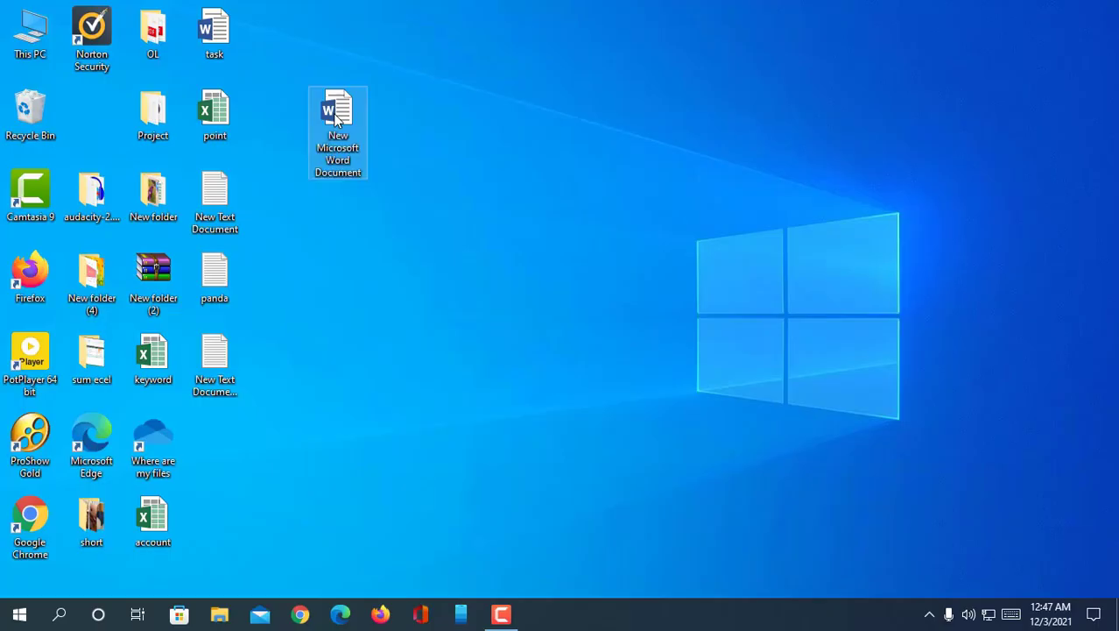
double_click(336, 118)
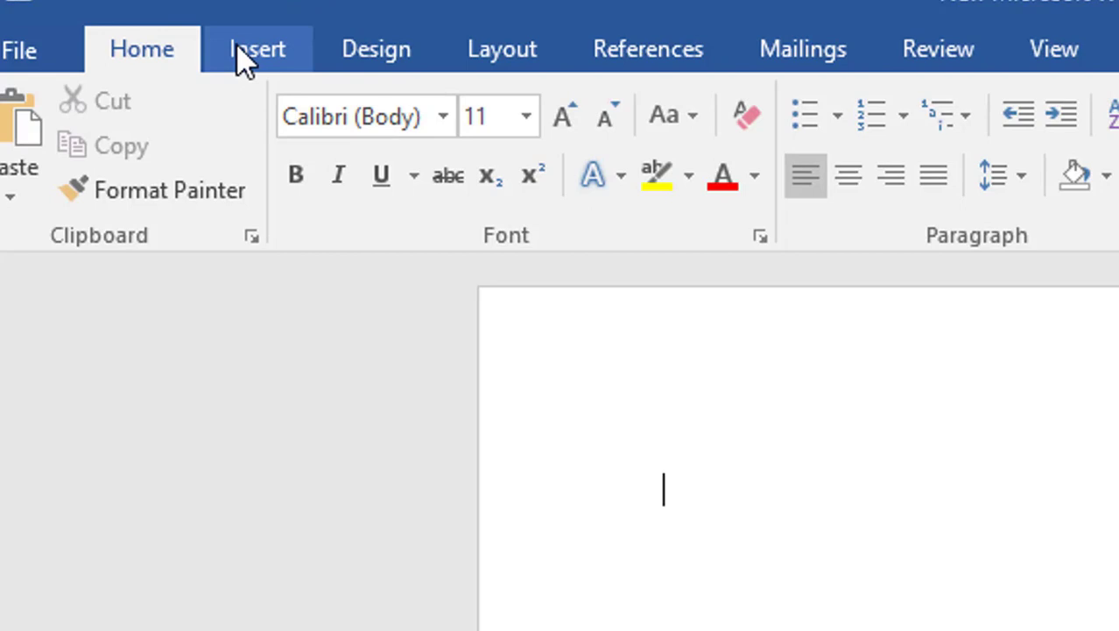
Step: Insert a blank equation from the Insert tab
left_click(236, 43)
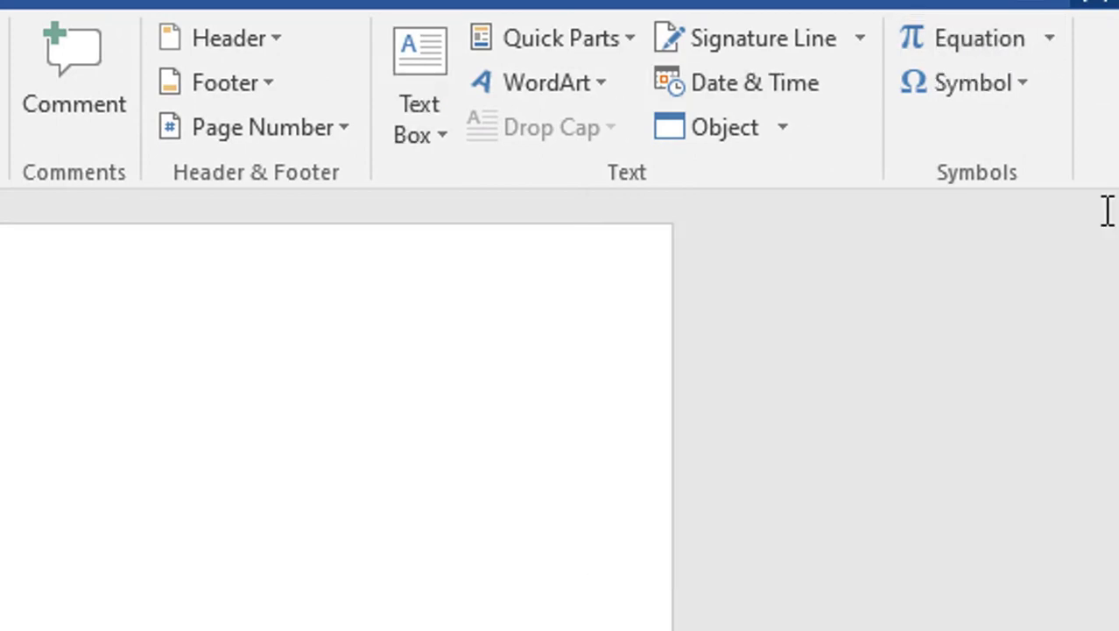
left_click(990, 43)
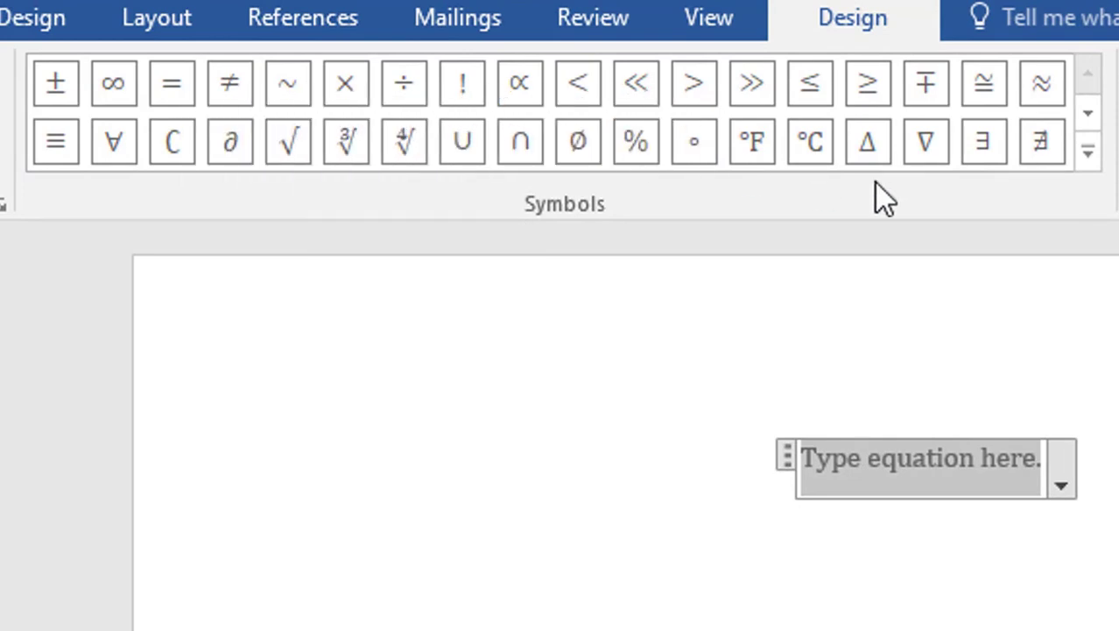
Step: Insert π from the Greek letters of the equation symbol gallery
left_click(1095, 115)
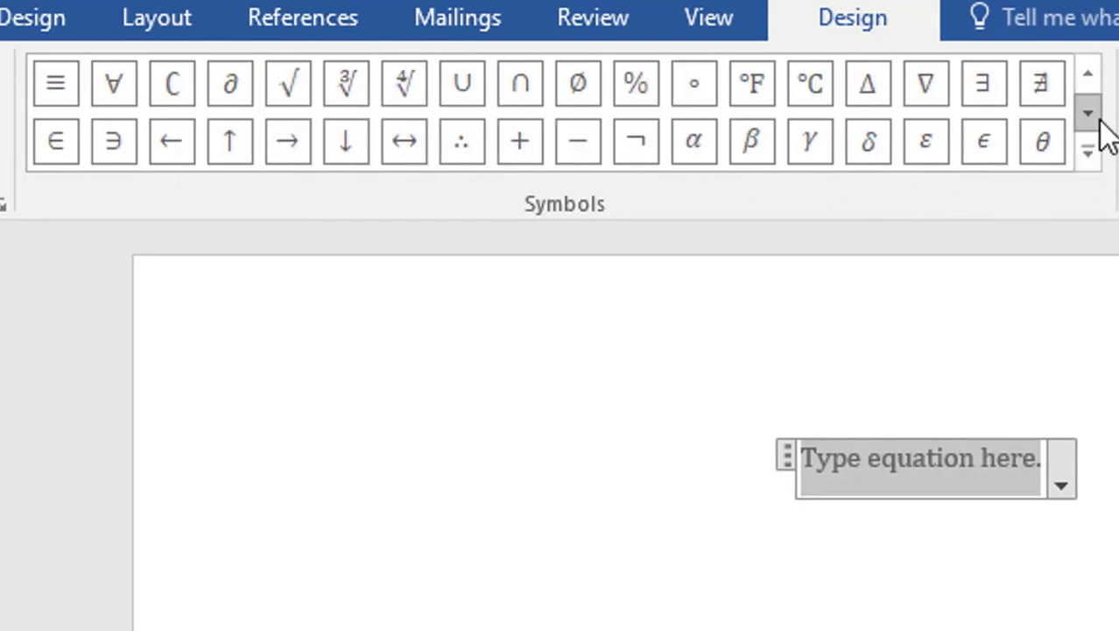
left_click(1099, 118)
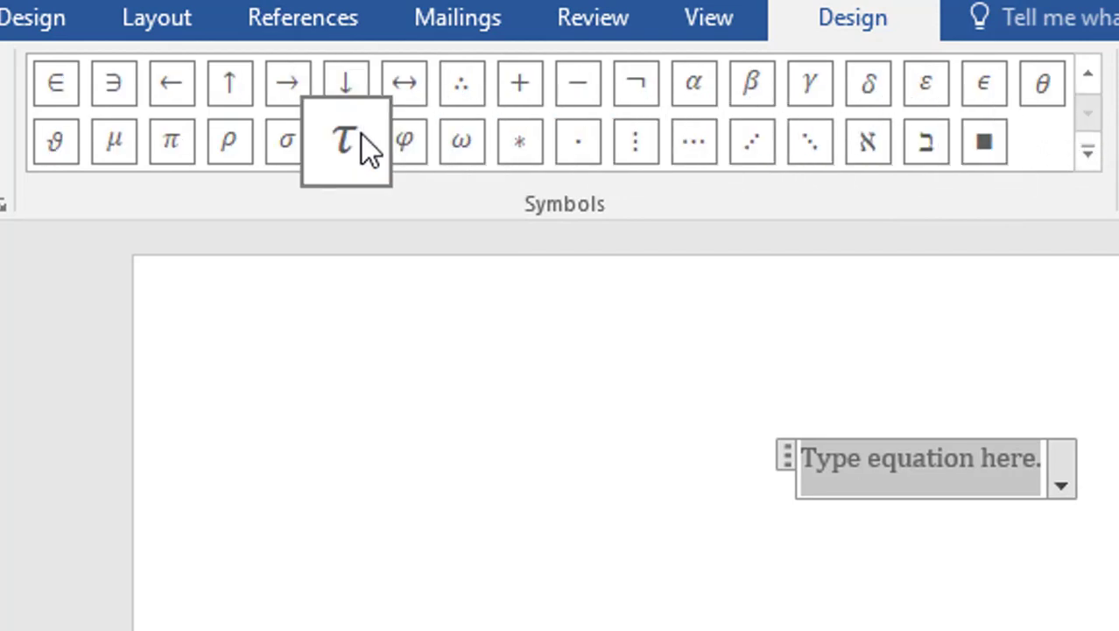
left_click(182, 139)
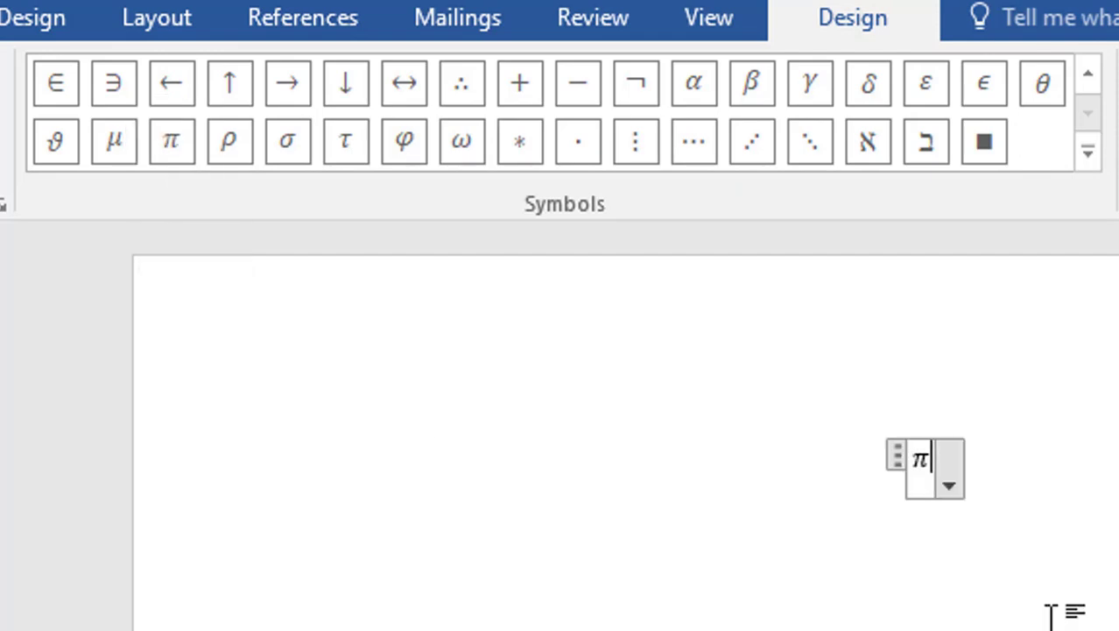
left_click(1050, 528)
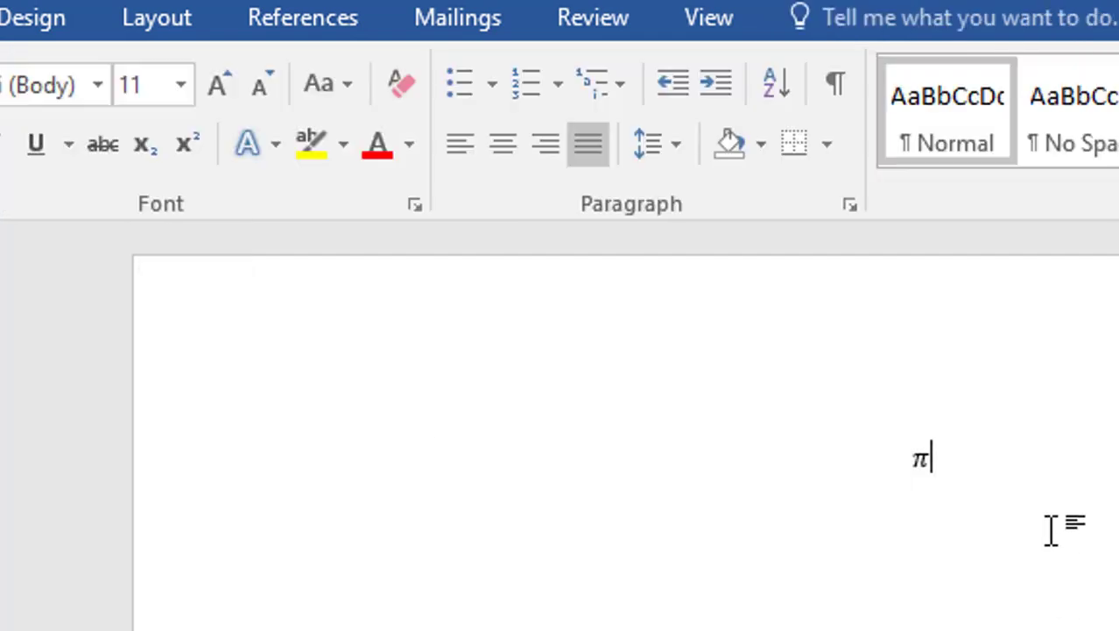
Step: Reselect the π equation, then return to normal text outside it
left_click(928, 461)
left_click(967, 465)
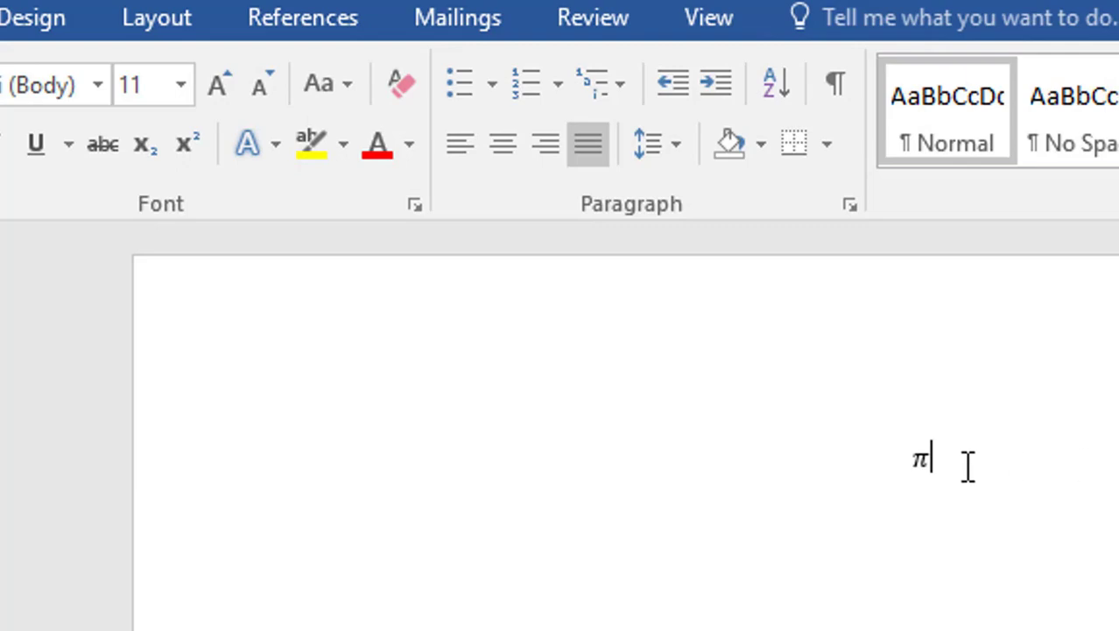
left_click(914, 463)
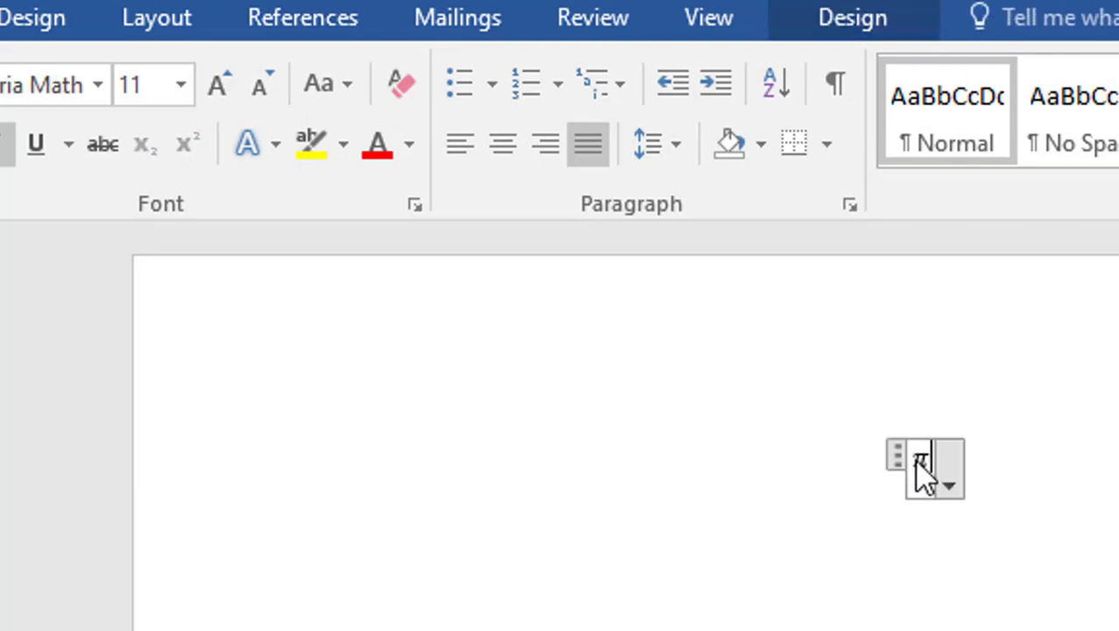
left_click(959, 500)
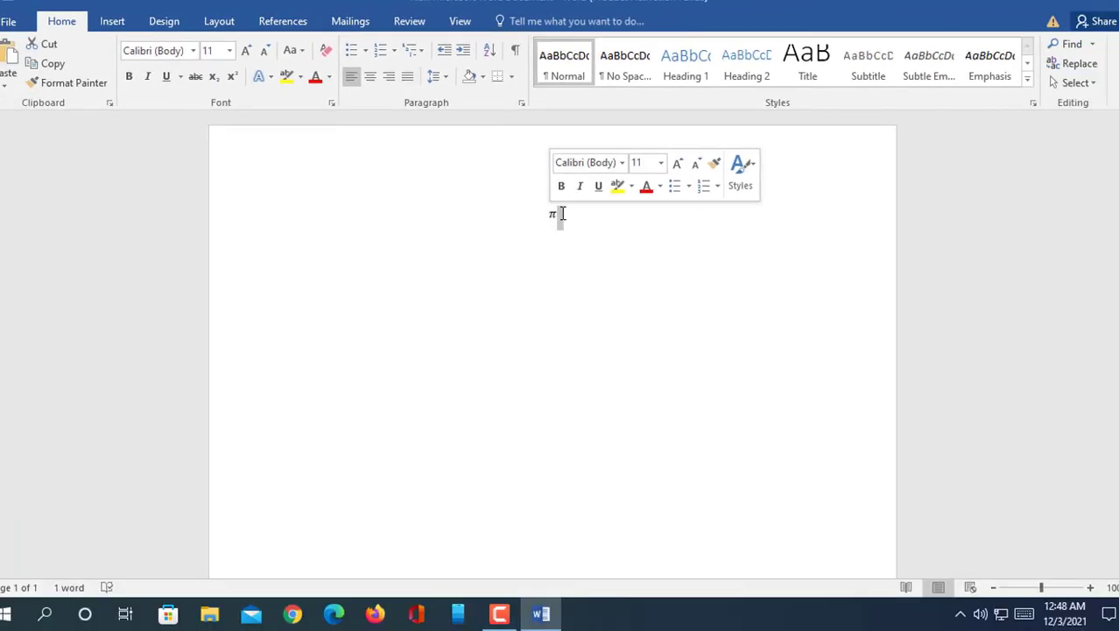
Step: Select the π equation, cut it with Ctrl+X and paste it back with Ctrl+V
left_click(579, 227)
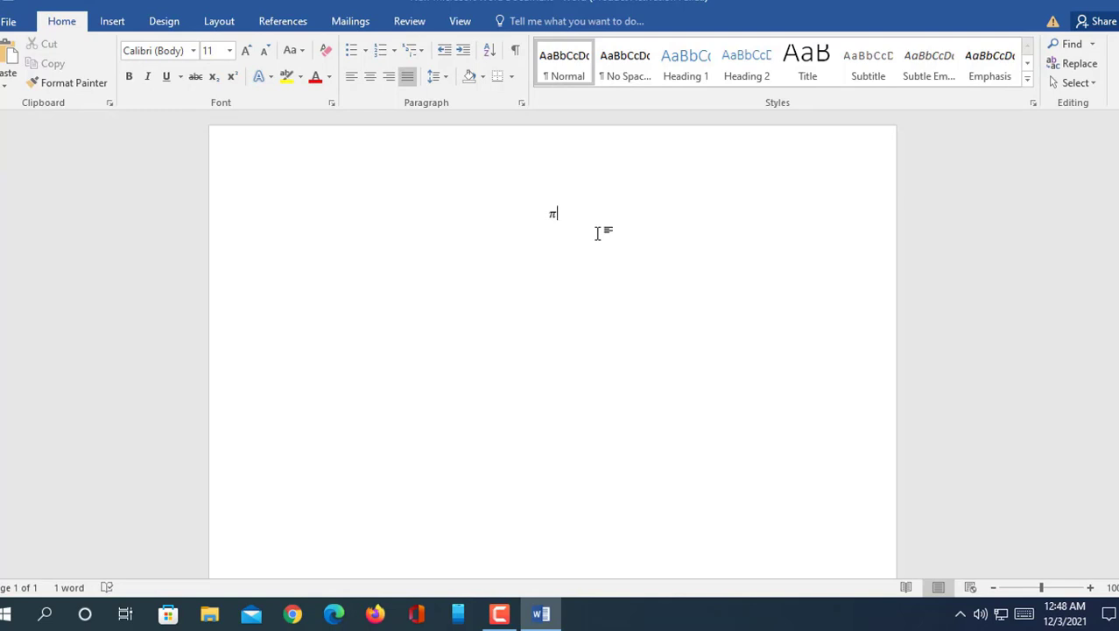
key("shift+Left")
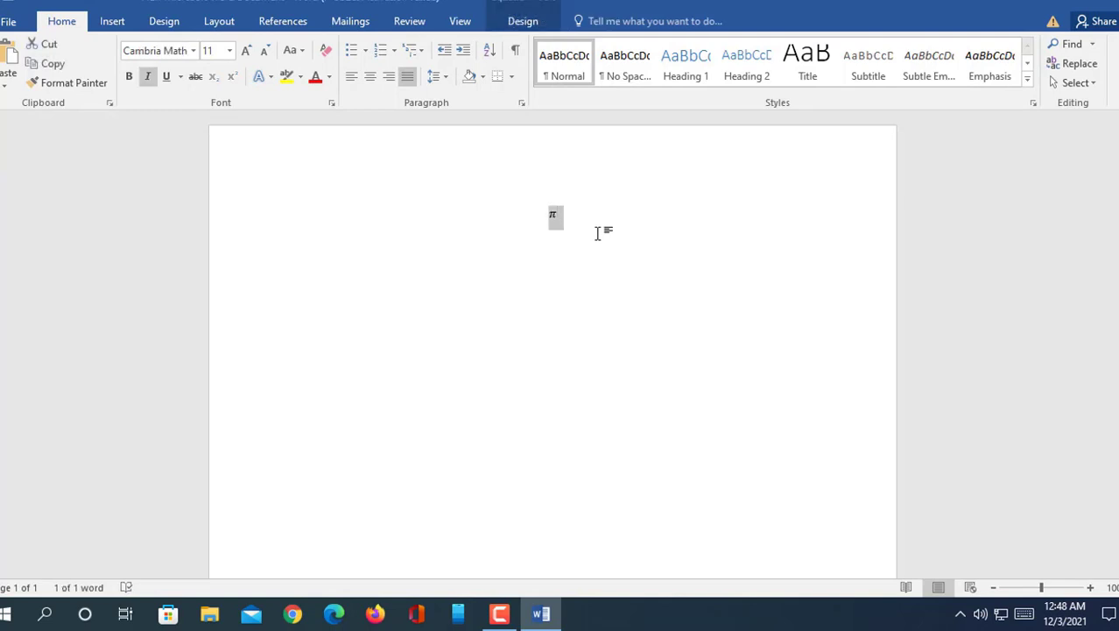
key("ctrl+x")
key("ctrl+v")
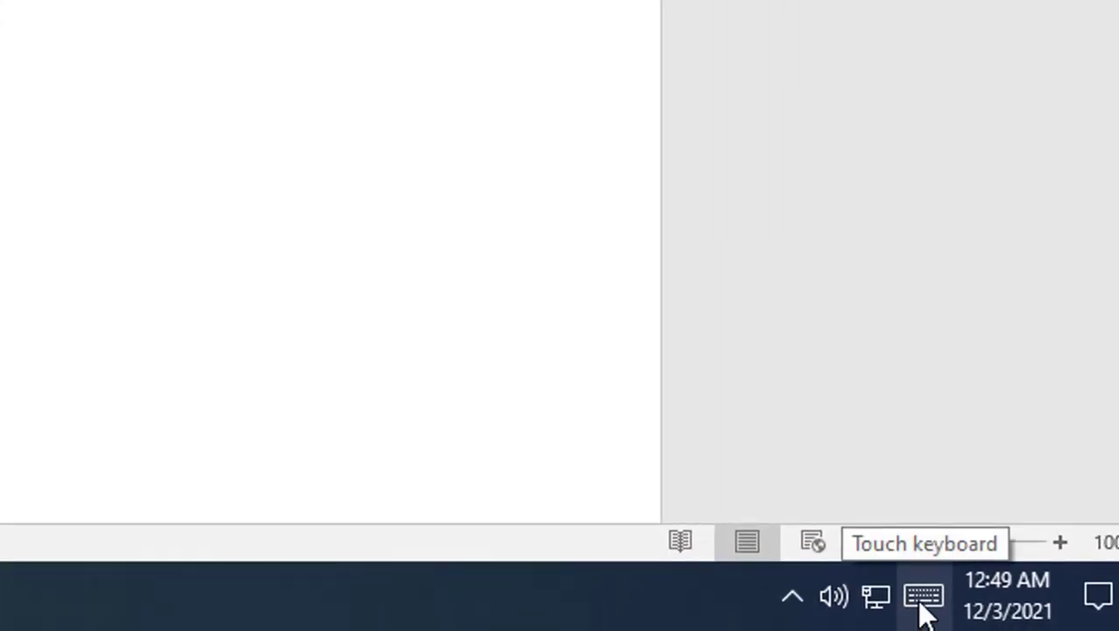
Step: Open and close the touch keyboard, then dismiss the taskbar options menu
left_click(922, 604)
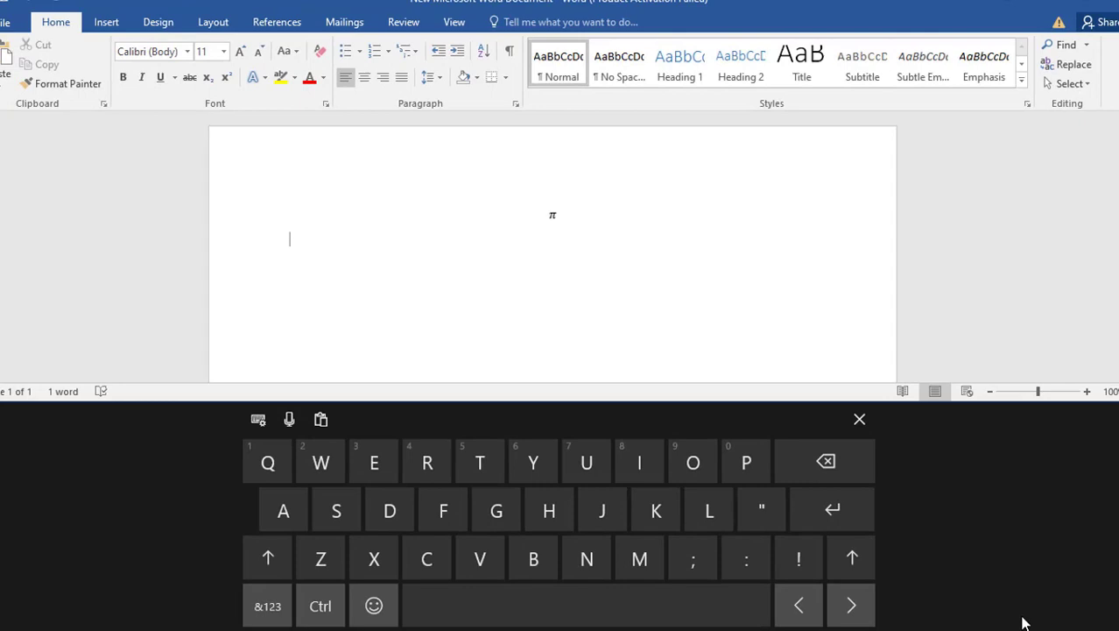
left_click(859, 419)
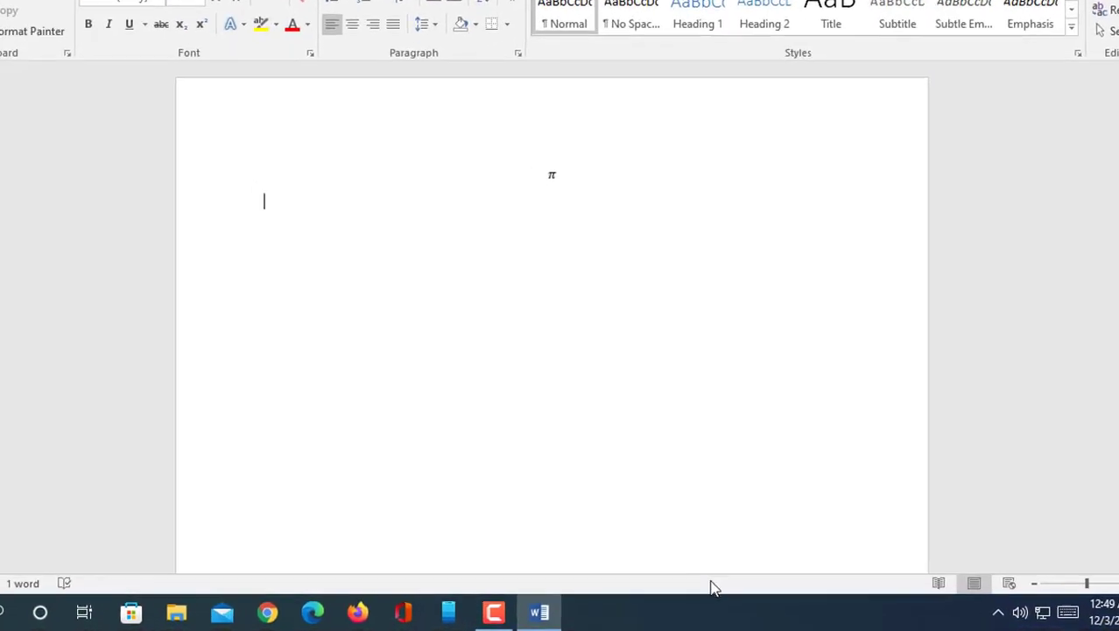
right_click(837, 624)
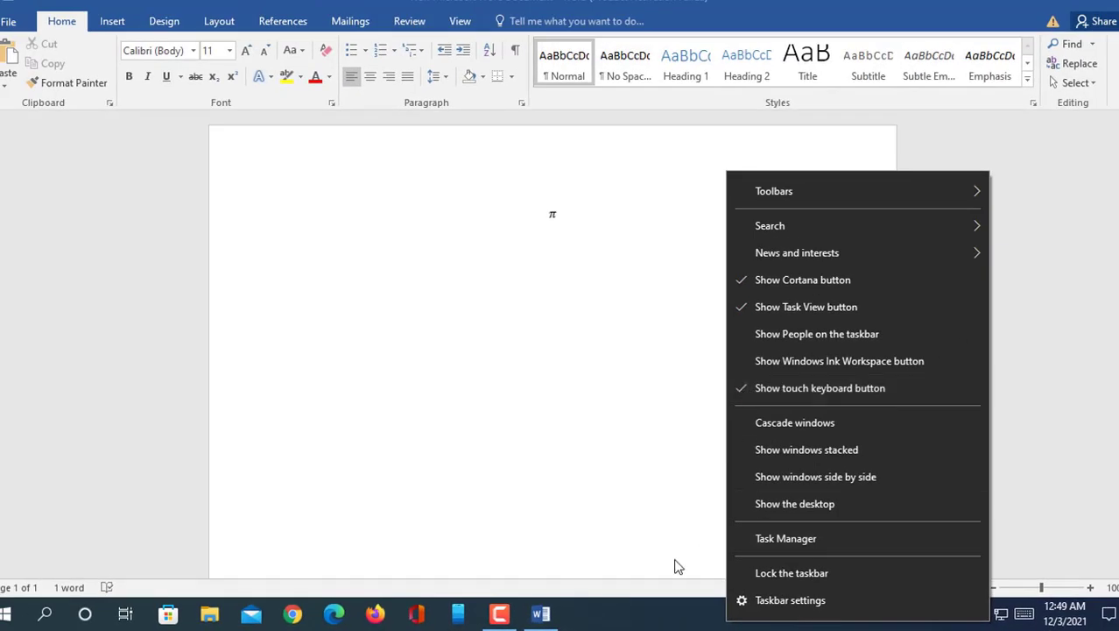
key("Escape")
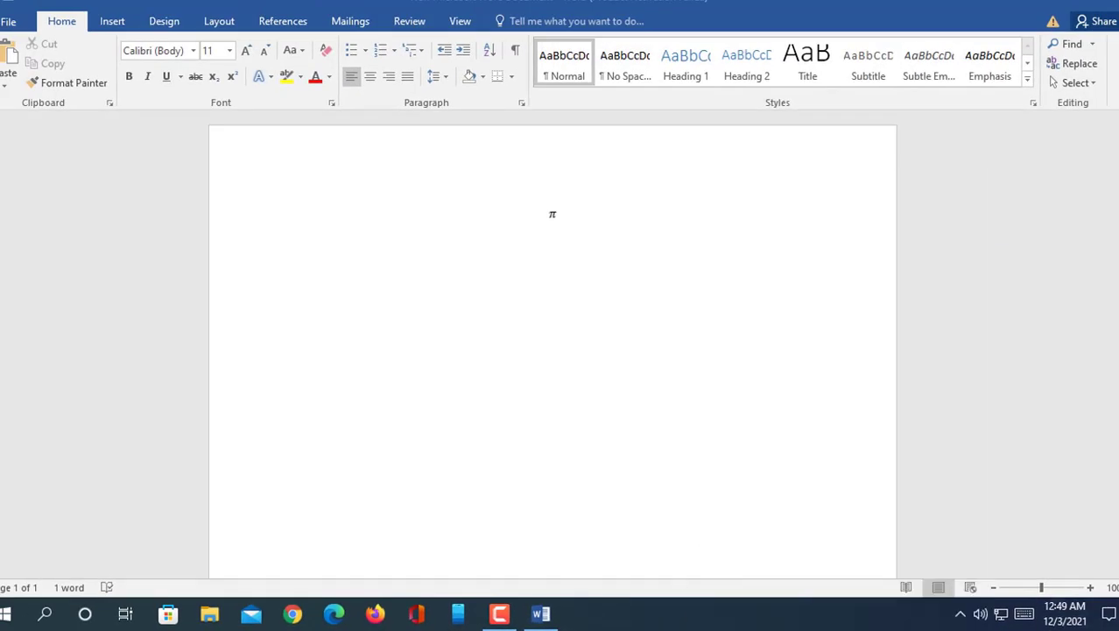
Step: Browse the touch keyboard's symbol sets and insert π from its Greek letters
left_click(1024, 617)
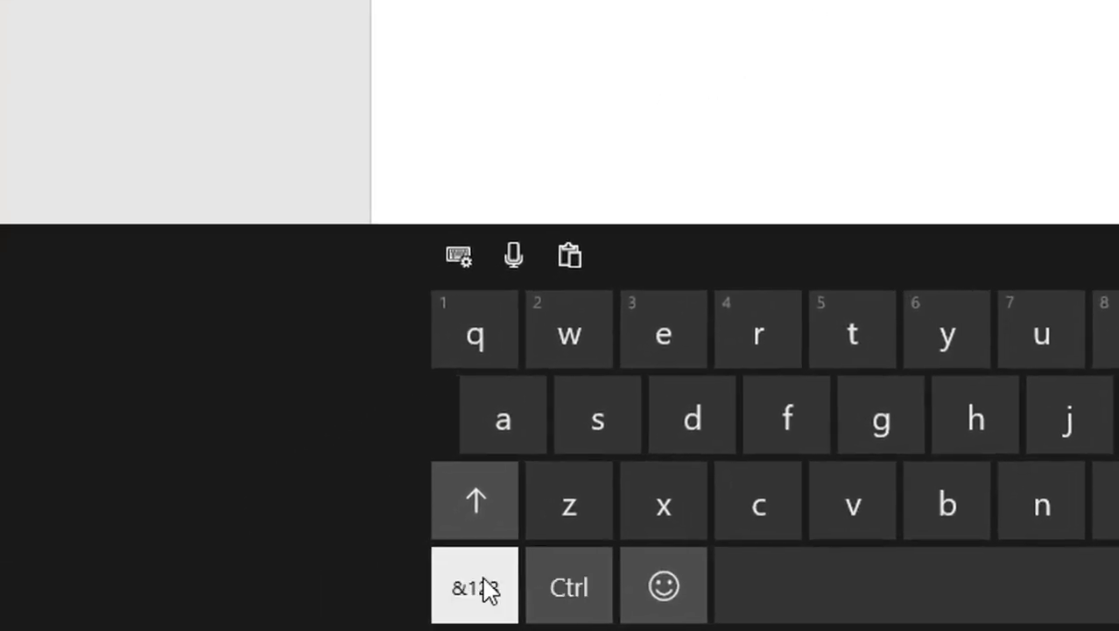
left_click(487, 588)
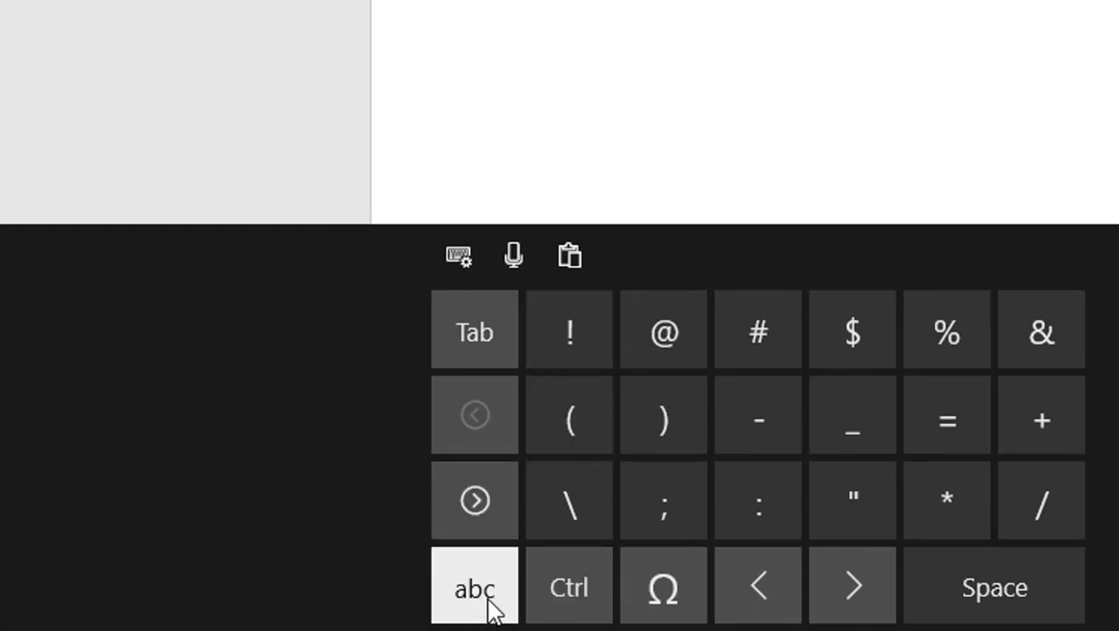
left_click(664, 587)
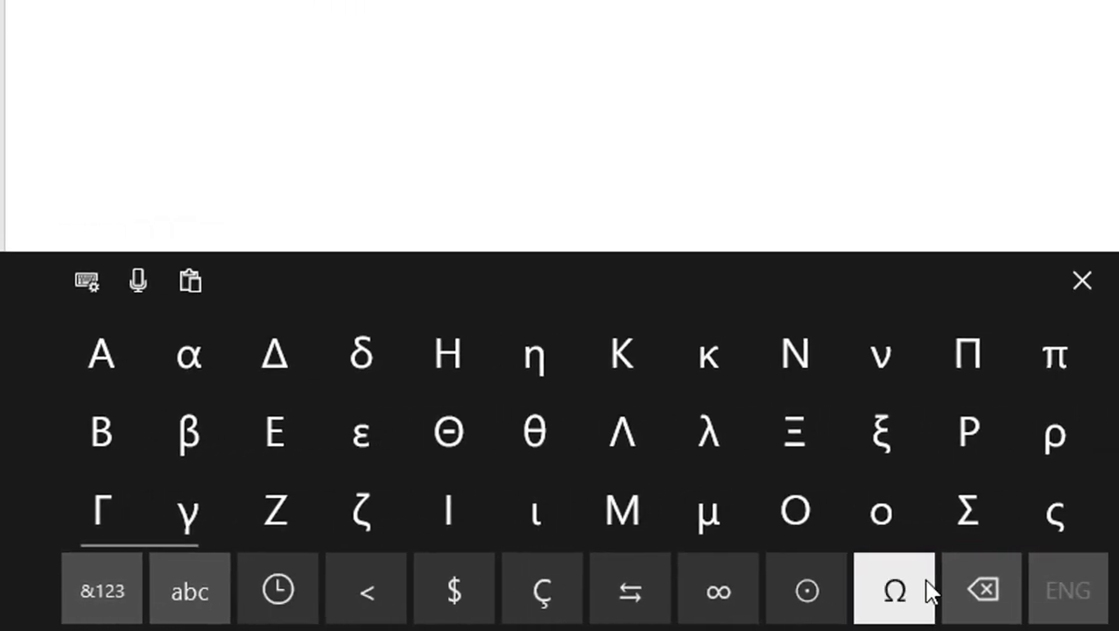
left_click(349, 590)
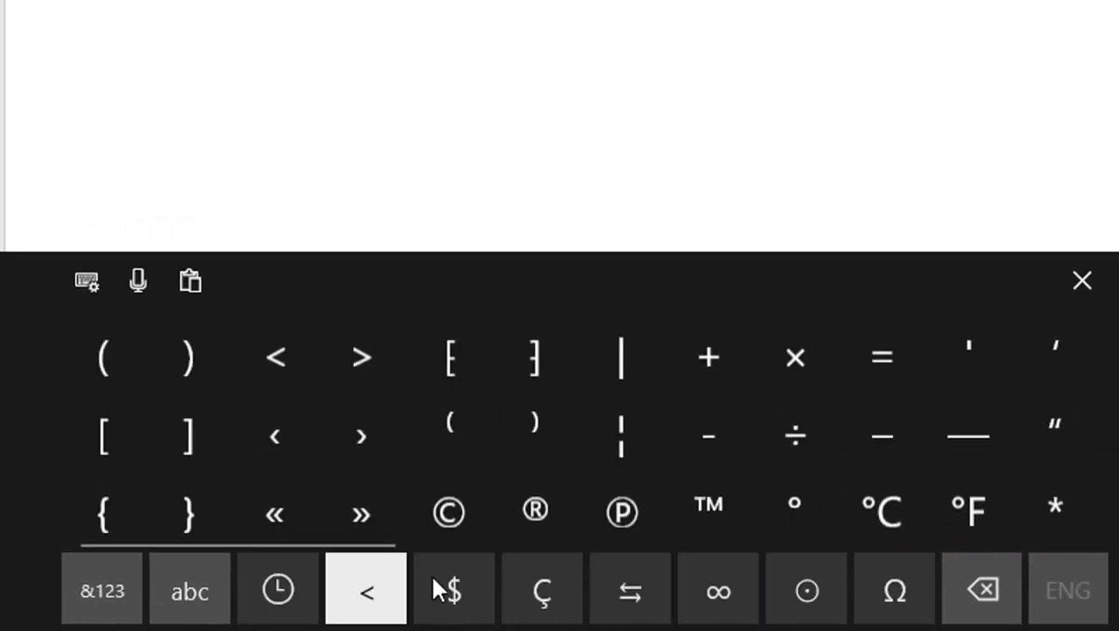
left_click(473, 589)
left_click(527, 595)
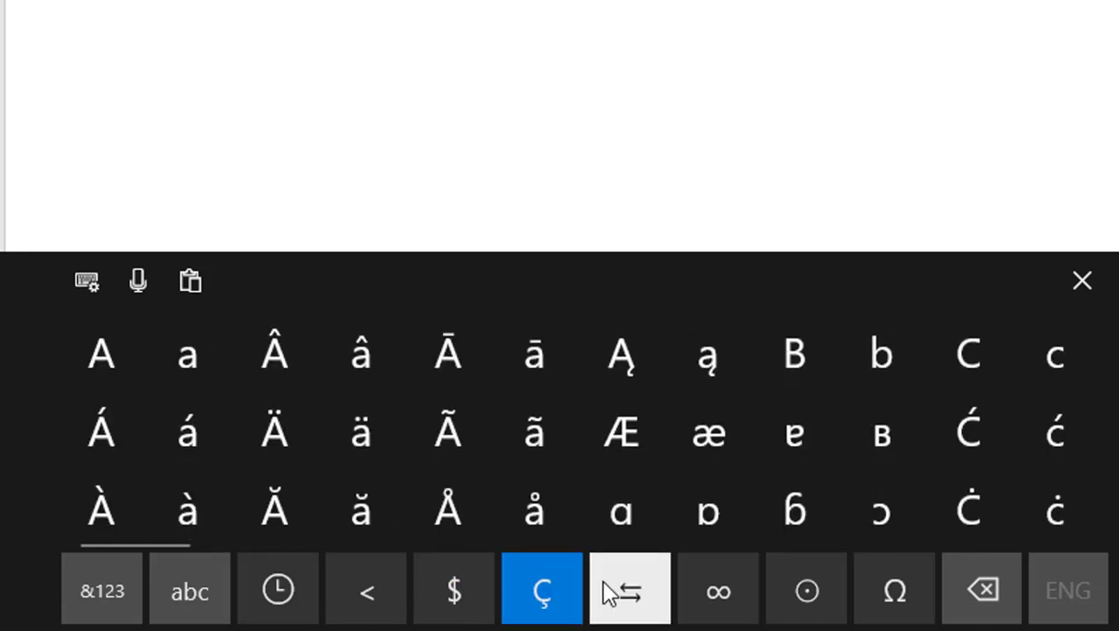
left_click(648, 590)
left_click(688, 593)
left_click(784, 600)
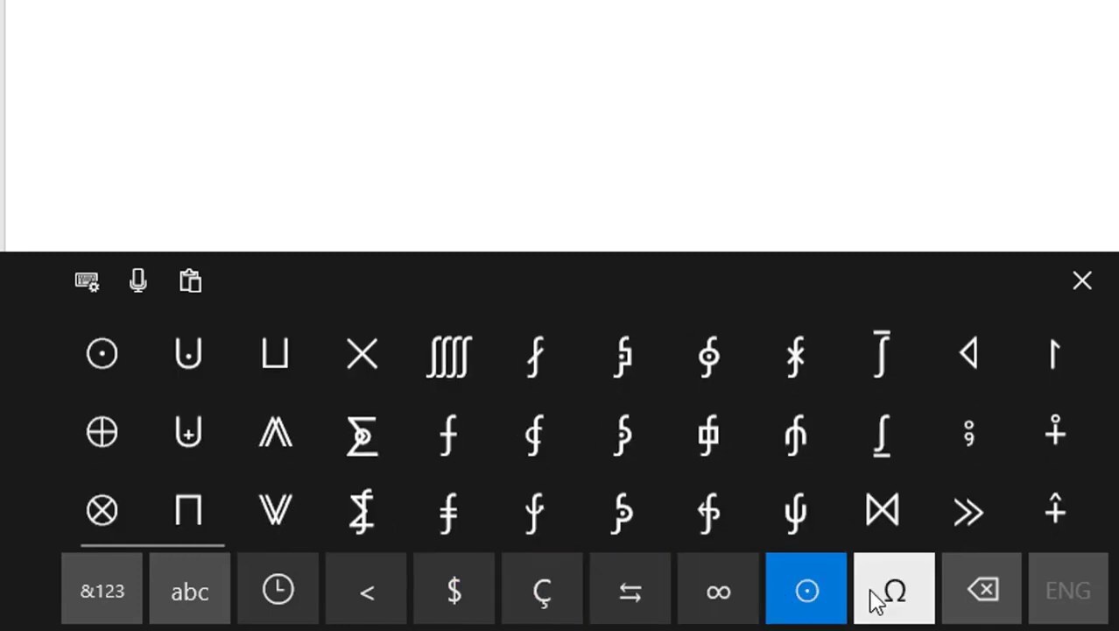
left_click(876, 600)
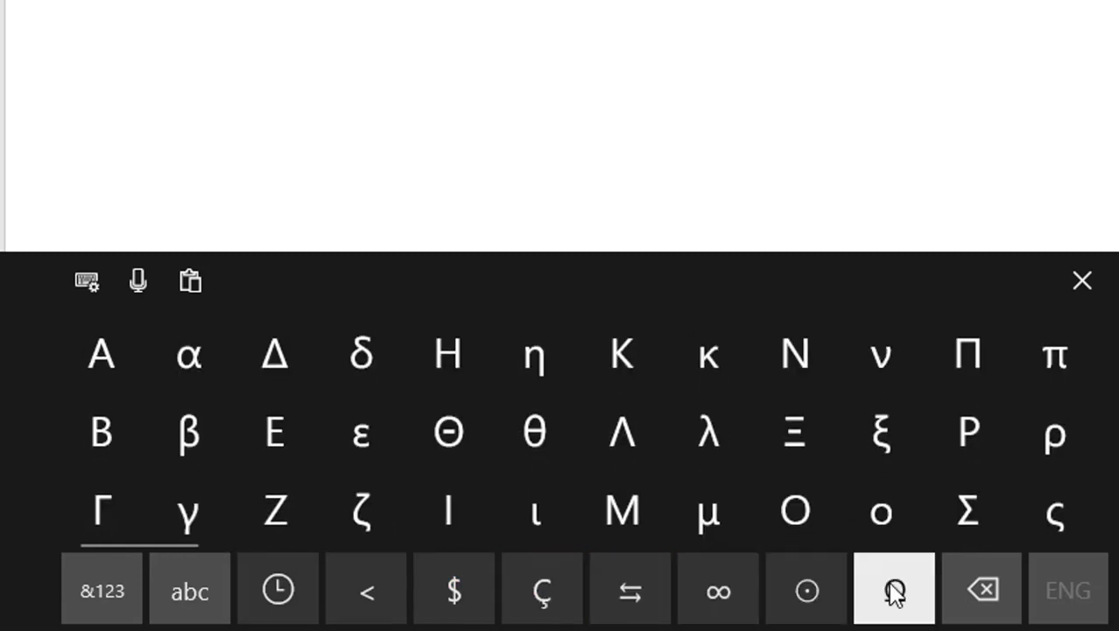
left_click(1046, 372)
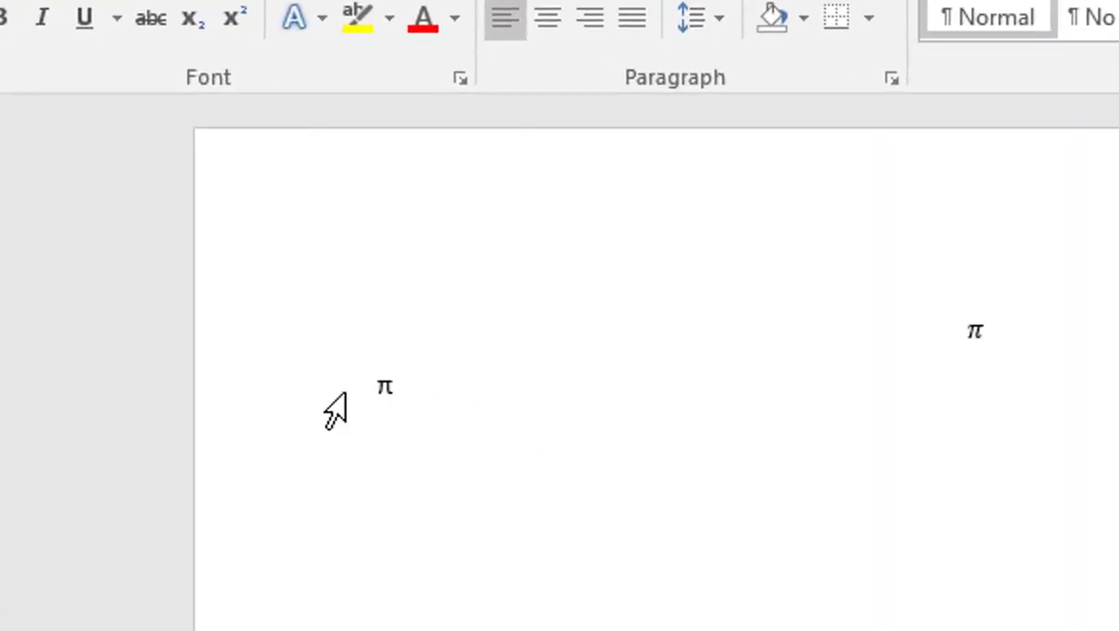
Step: Select the new π, place the cursor after it, and minimise Word
double_click(386, 389)
left_click(442, 419)
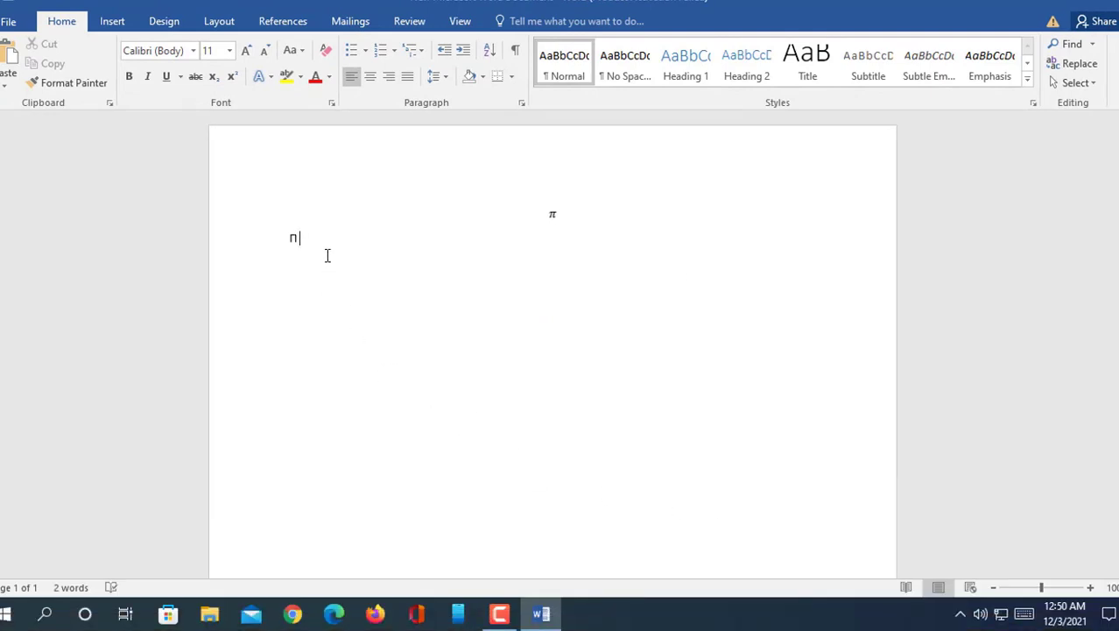
left_click(1051, 5)
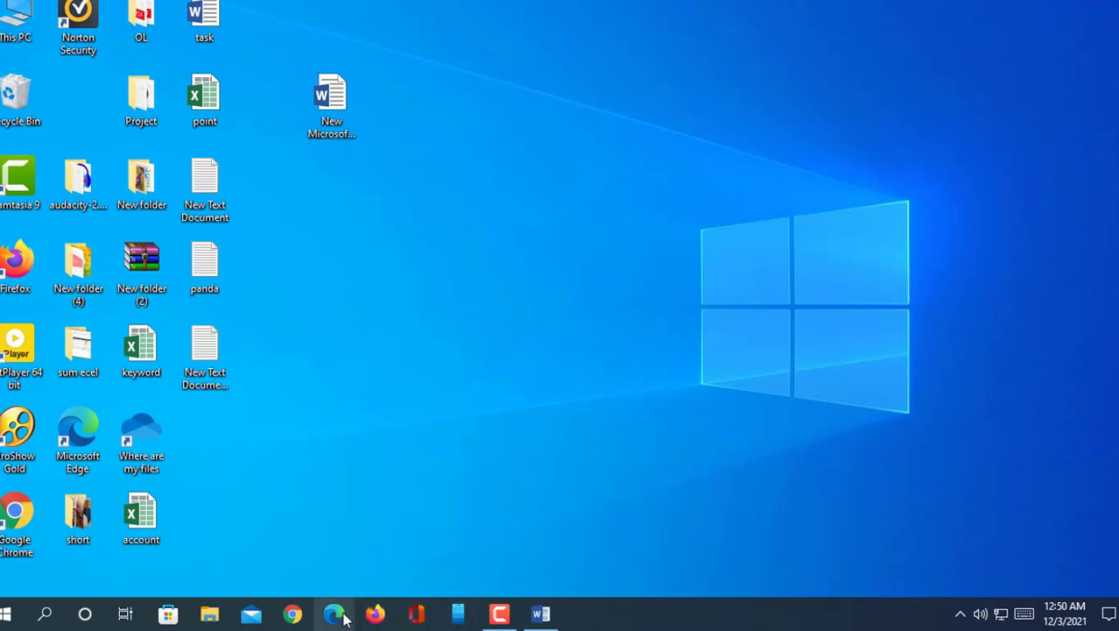
Step: Search Google for 'pi' in Chrome to bring up the calculator
left_click(289, 617)
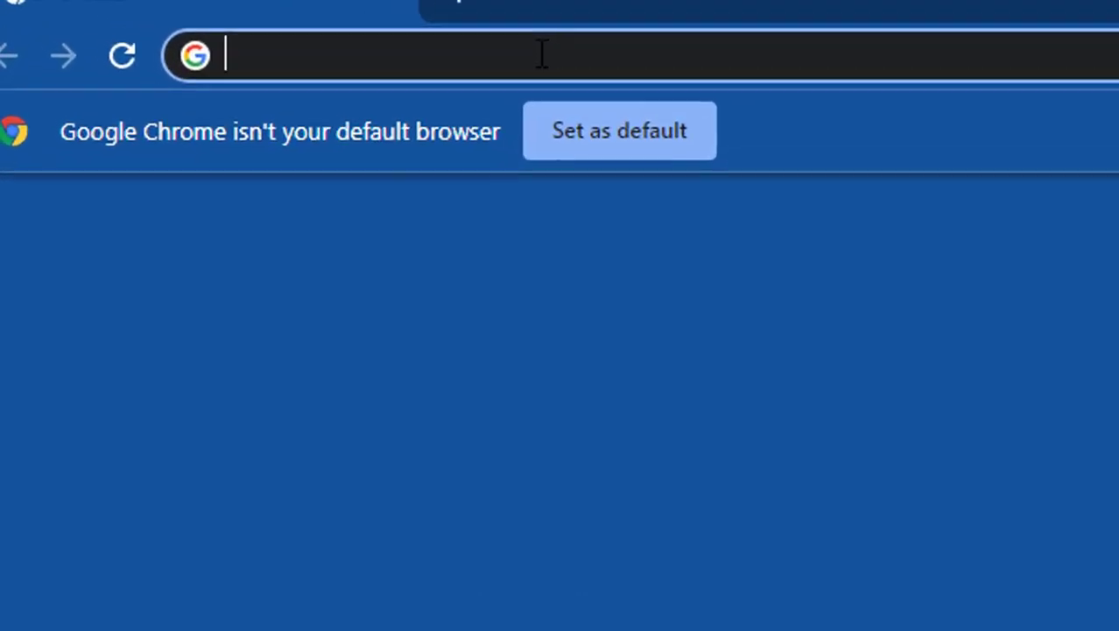
type("pi")
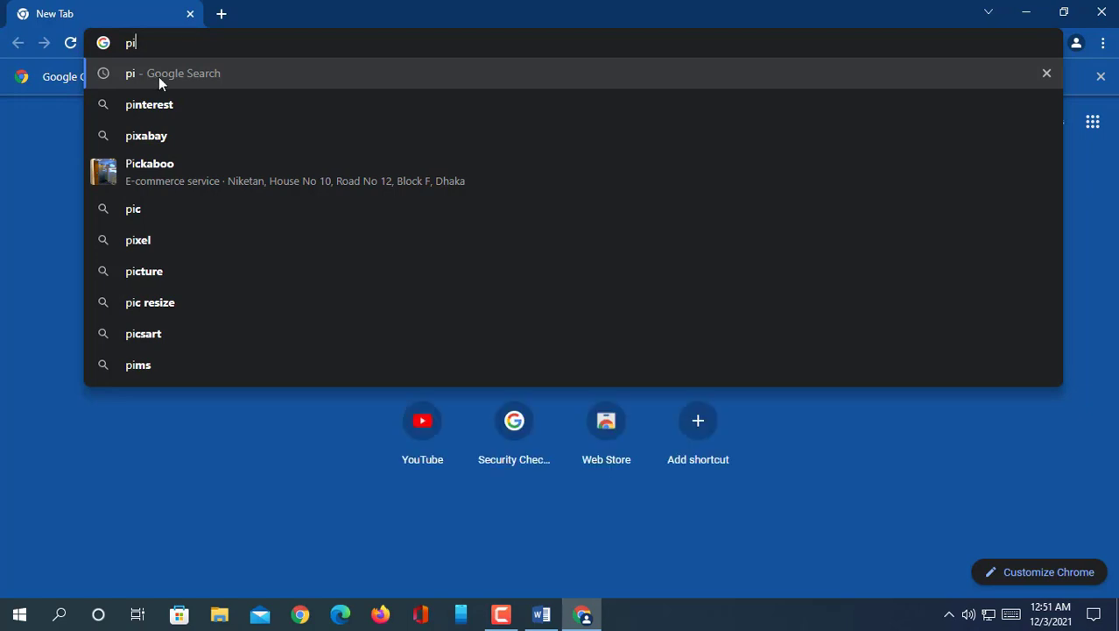
left_click(160, 75)
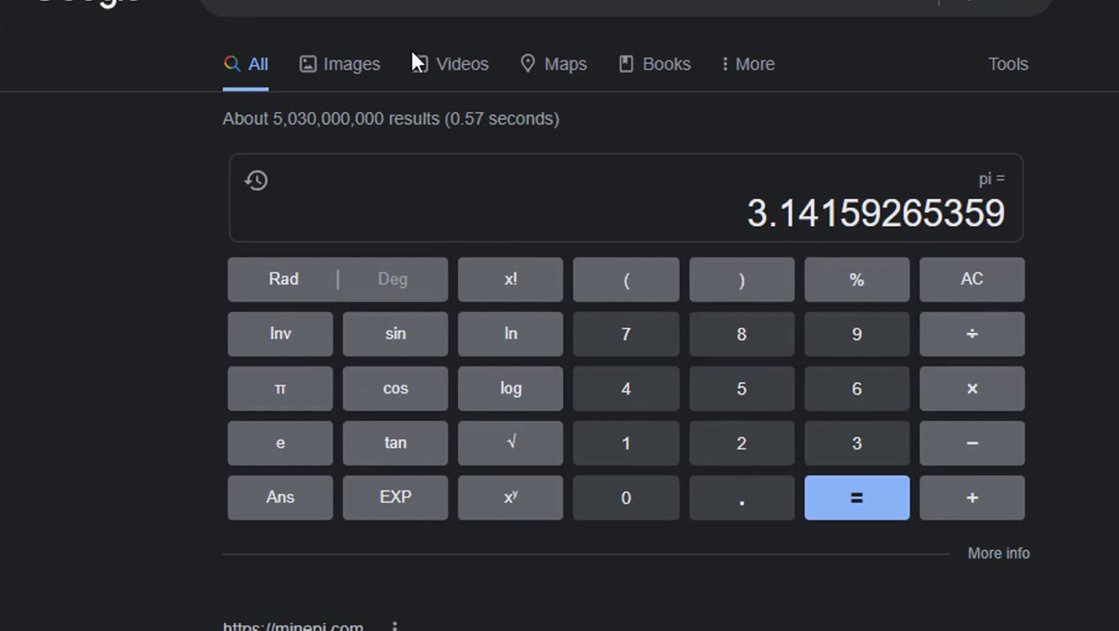
Step: Clear Google's calculator, enter π, and copy the π from its display
scroll(957, 291, "down", 1)
left_click(958, 291)
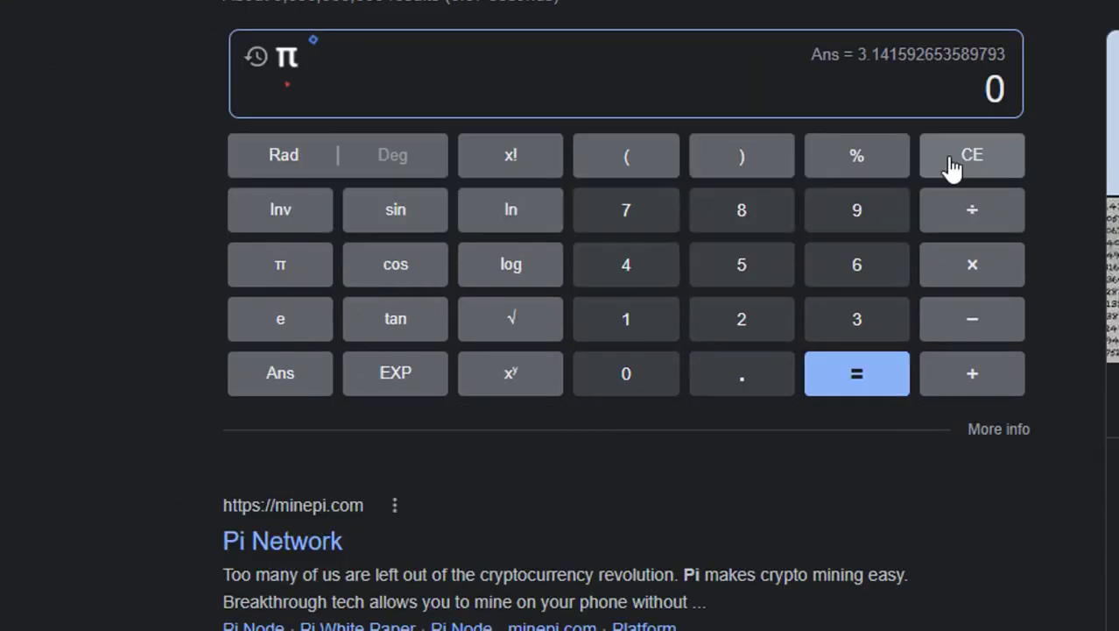
left_click(289, 265)
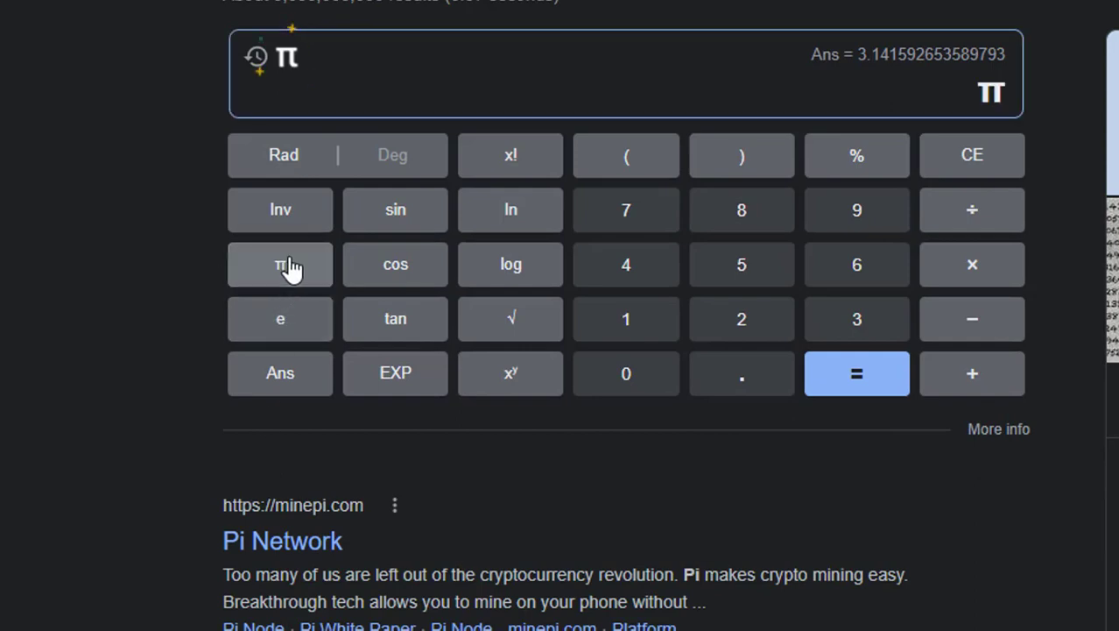
double_click(981, 95)
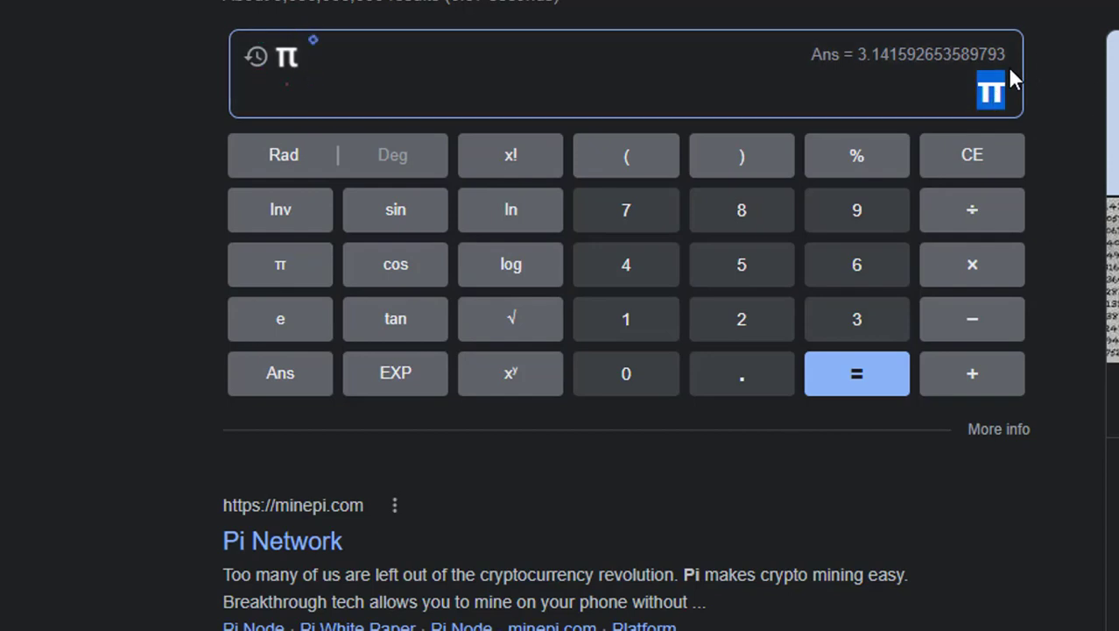
right_click(987, 95)
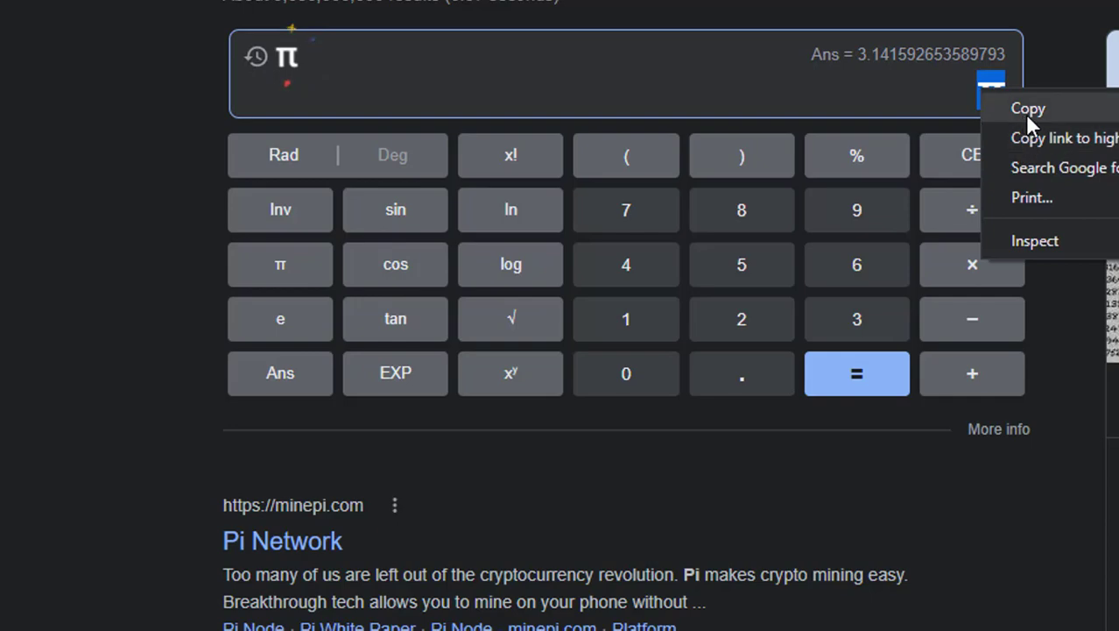
left_click(1026, 112)
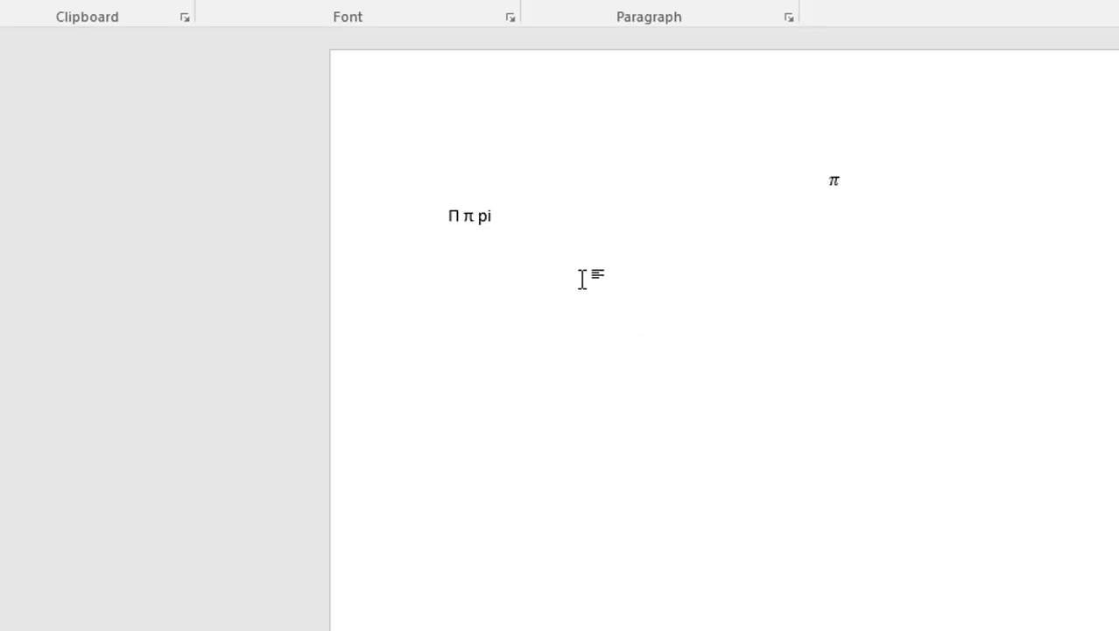
Step: Paste the copied π as text only on a new line below 'Π π pi'
key("Return")
key("Return")
right_click(473, 299)
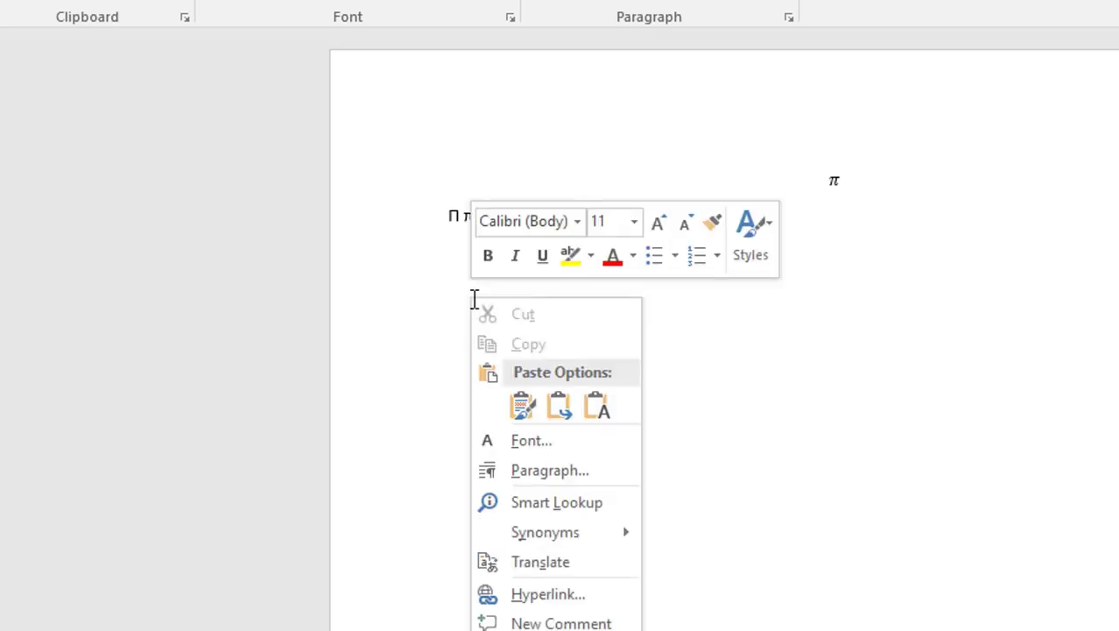
left_click(600, 415)
left_click(507, 230)
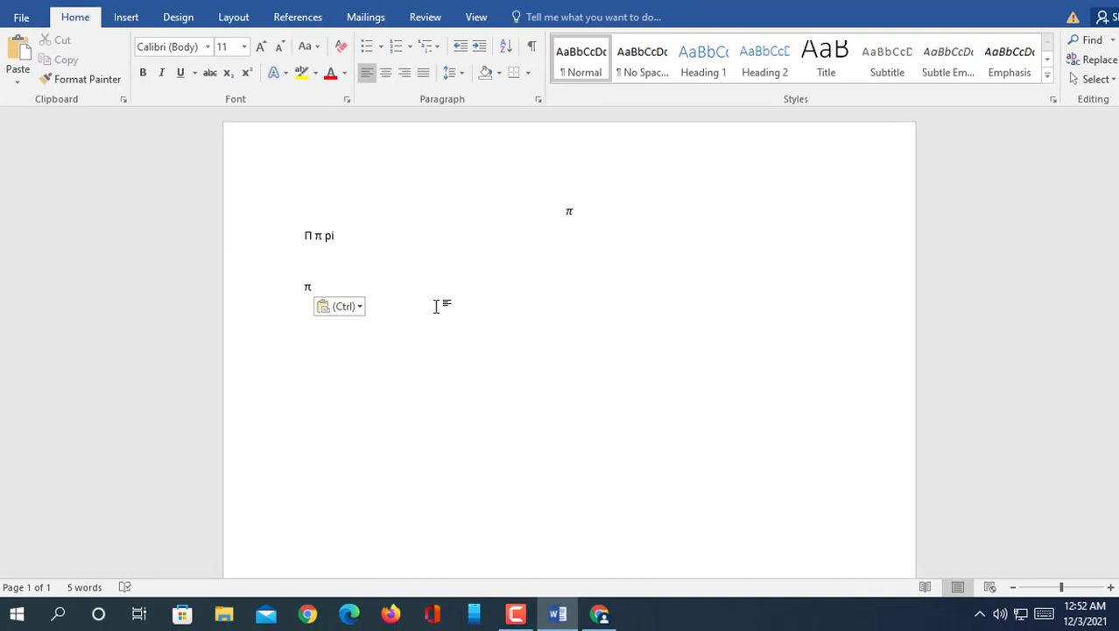
Step: Launch Windows Calculator from Start, switch to Scientific mode, and enter π (3.14159265358979323846...)
left_click(16, 613)
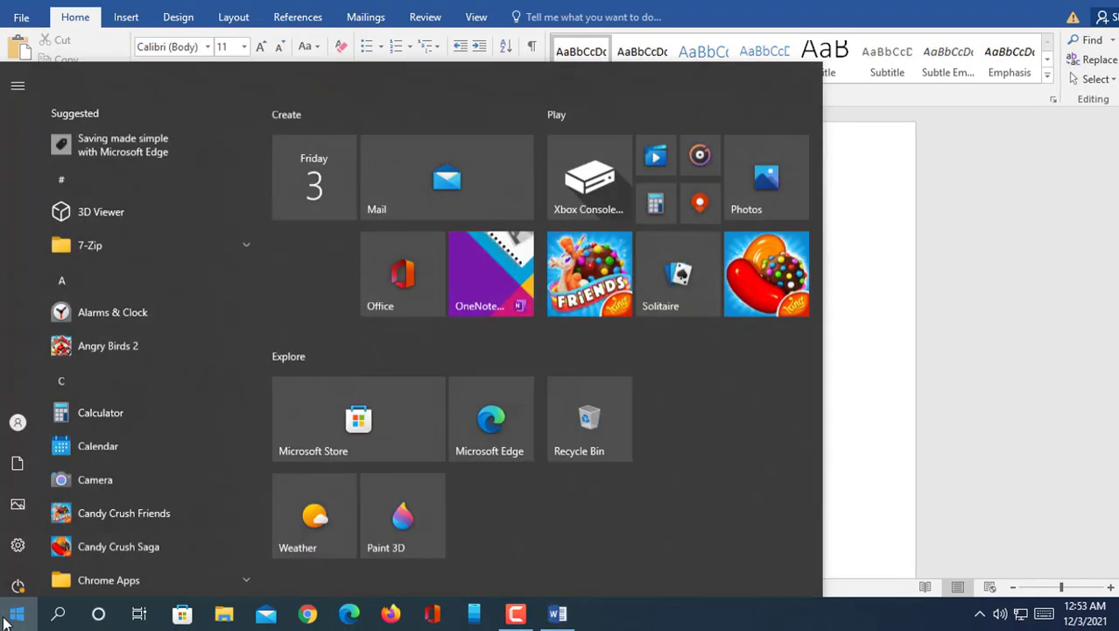
left_click(93, 359)
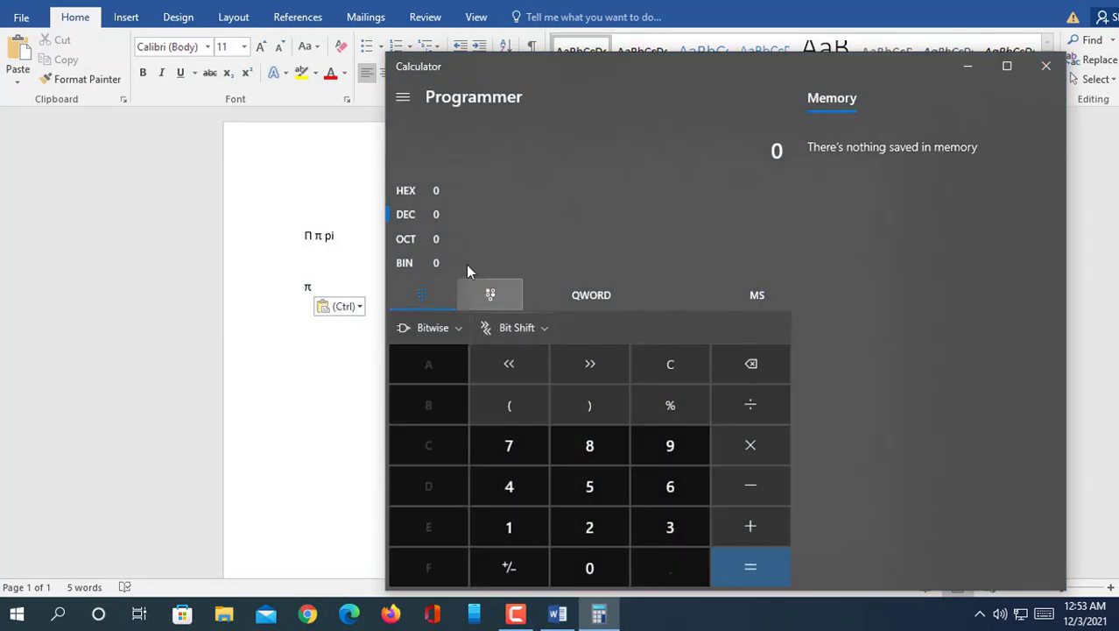
left_click(403, 97)
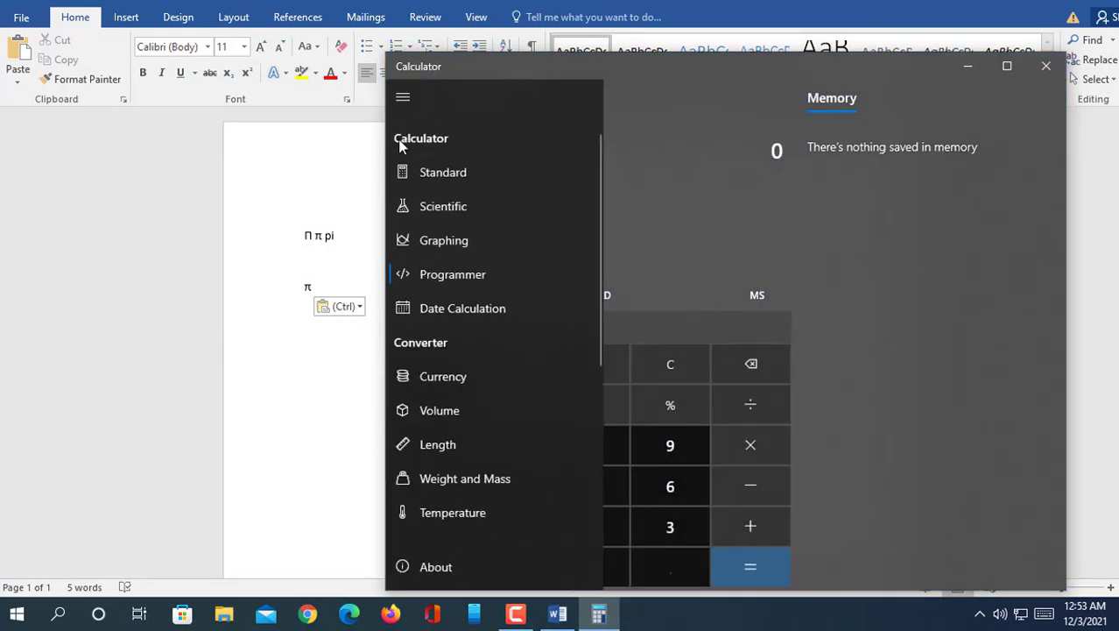
left_click(424, 207)
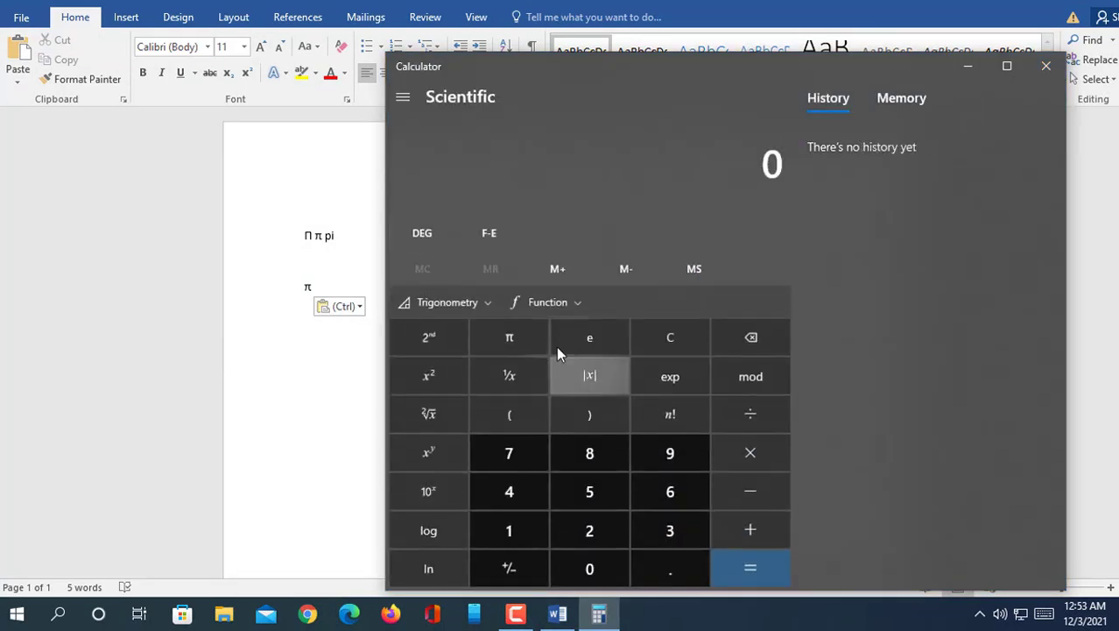
left_click(497, 333)
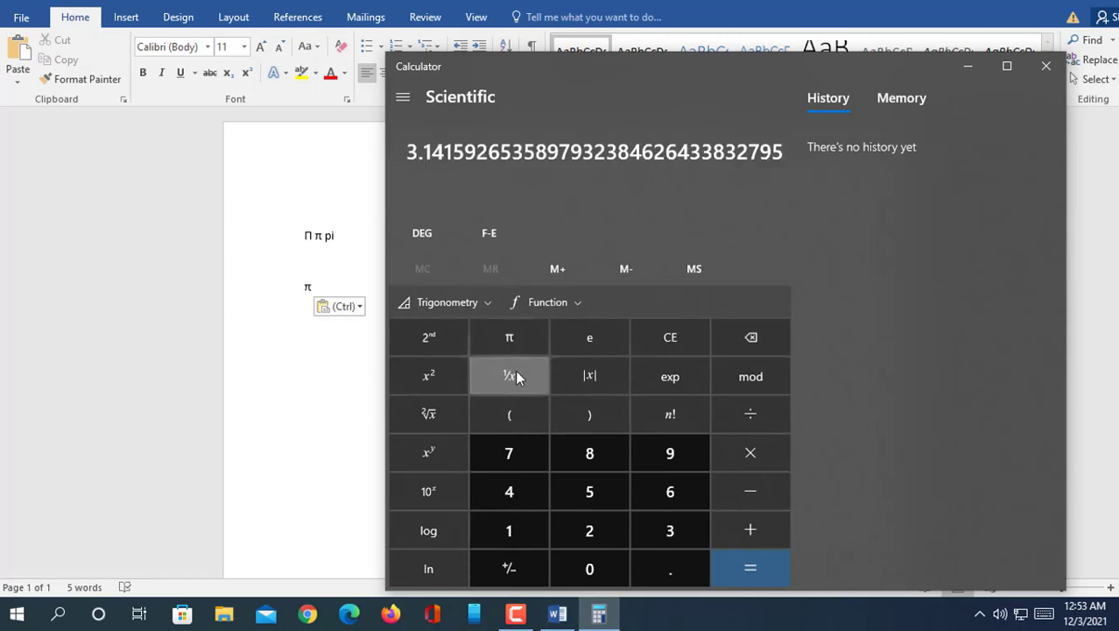